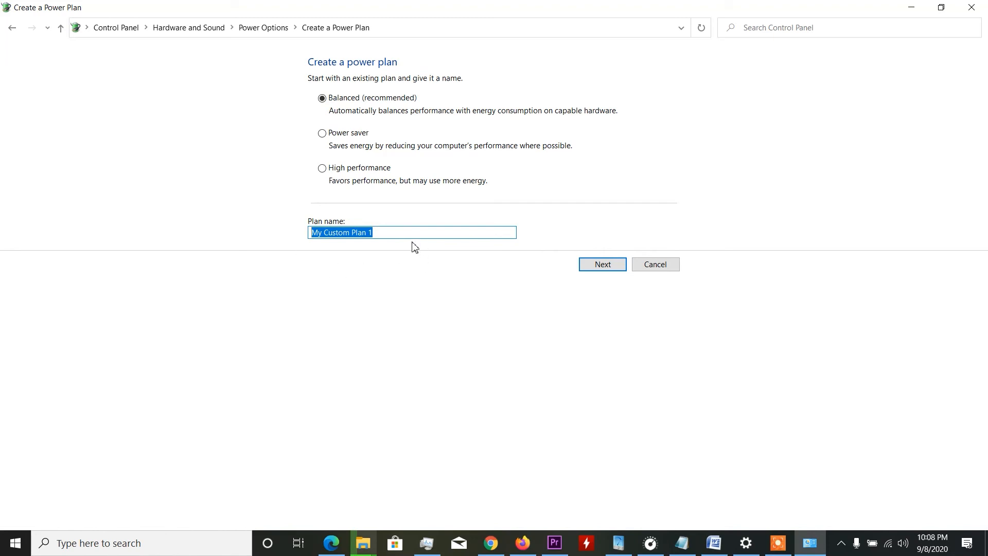
- Create a balanced power plan named "high power 2" with display turn-off and computer sleep set to Never, both on battery and plugged in
type("high power 2")
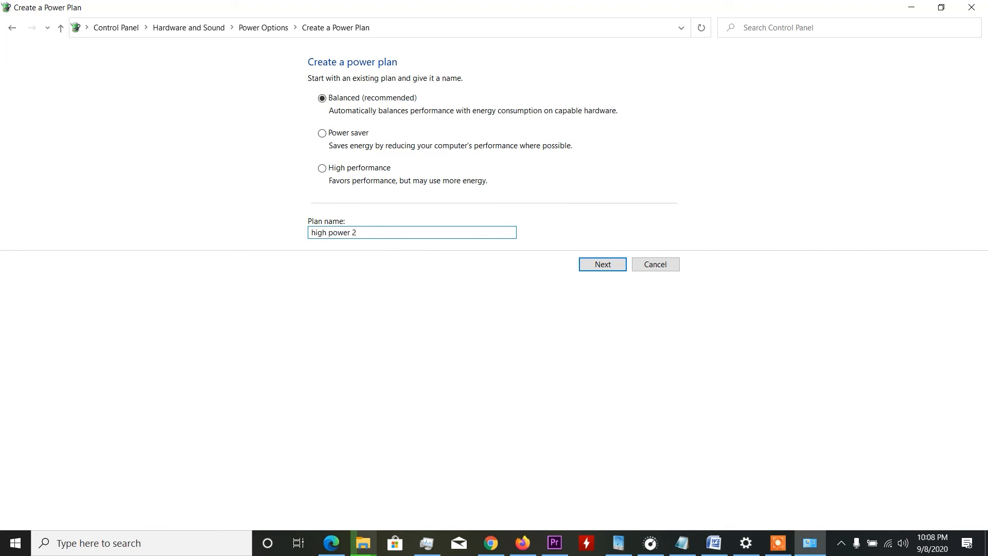
left_click(593, 266)
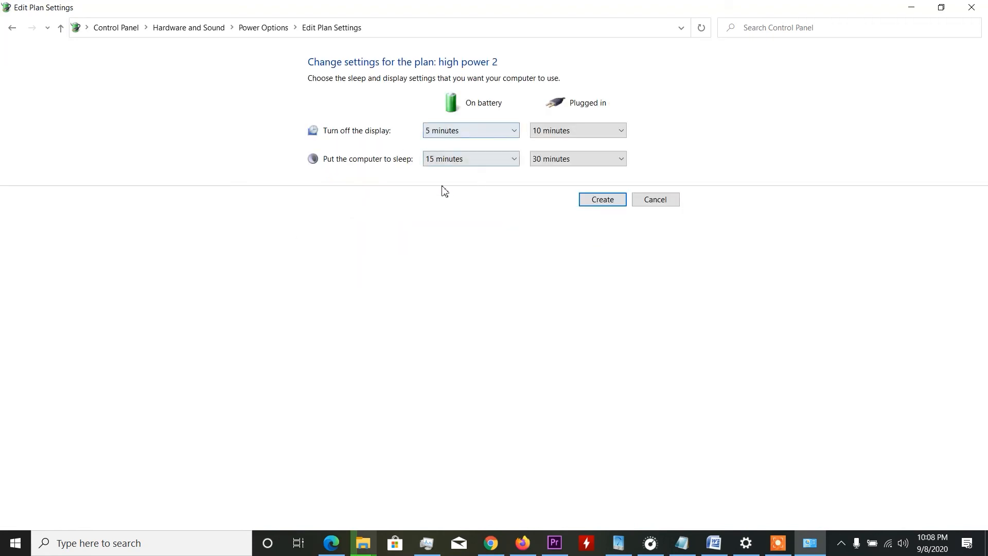
left_click(476, 133)
left_click(470, 298)
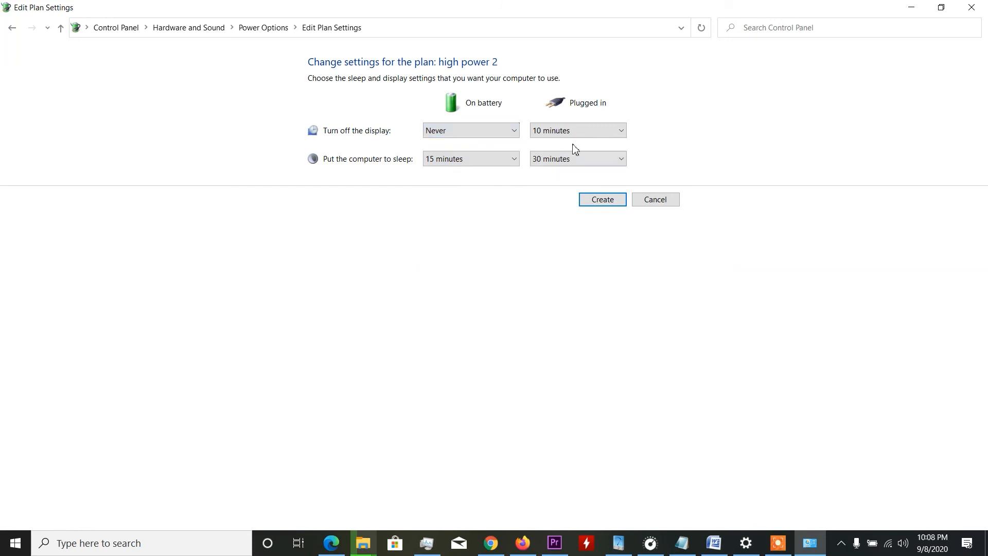
left_click(577, 132)
left_click(582, 298)
left_click(488, 160)
left_click(497, 326)
left_click(577, 161)
left_click(562, 326)
left_click(599, 199)
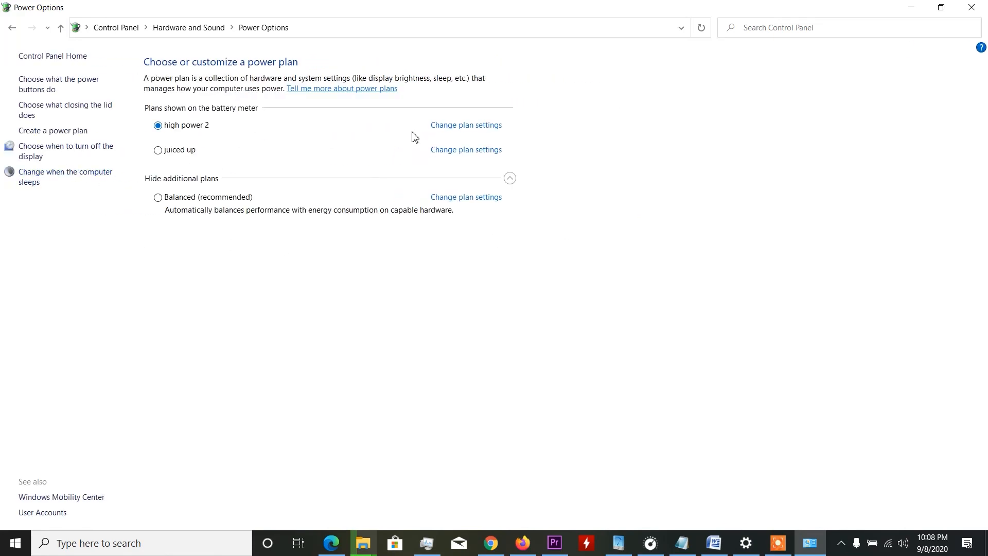
- In the advanced settings of the high power 2 plan, set the wireless adapter's on-battery power saving mode to Maximum Performance
left_click(480, 126)
left_click(388, 195)
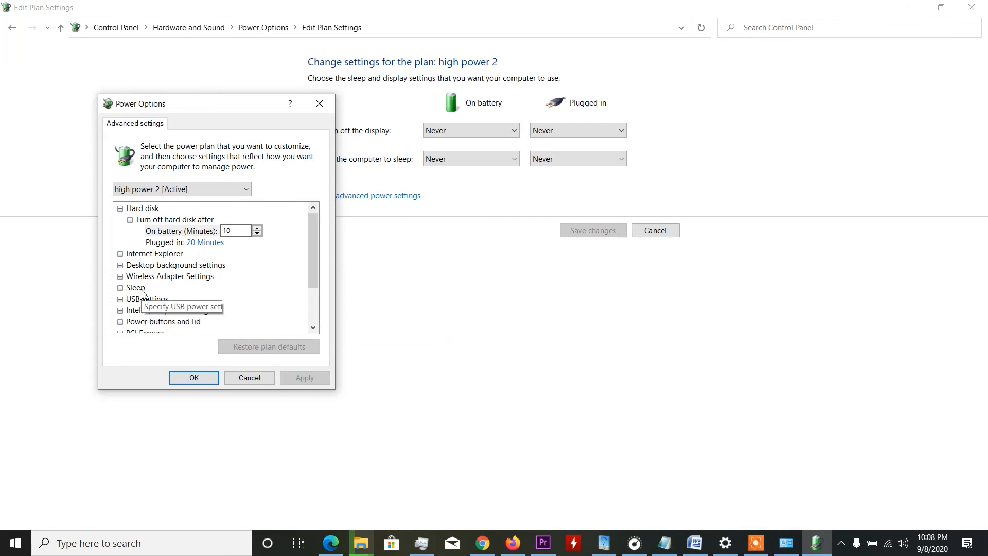
left_click(120, 276)
left_click(137, 288)
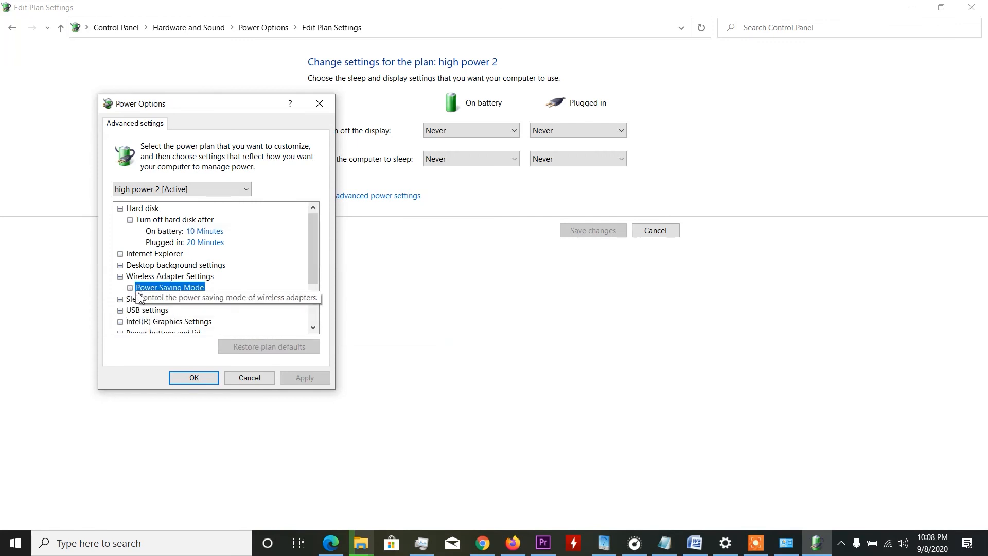
left_click(130, 288)
left_click(228, 301)
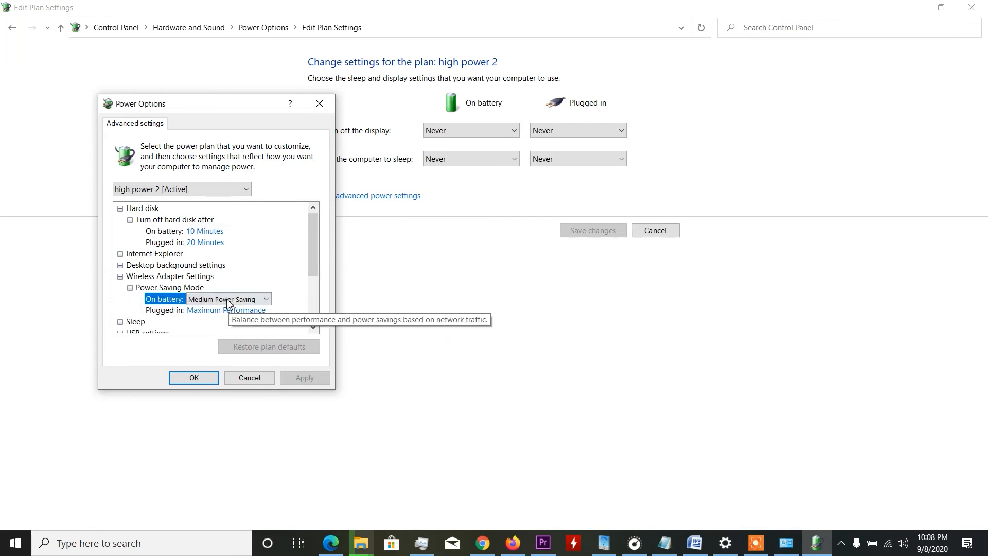
left_click(228, 300)
left_click(248, 336)
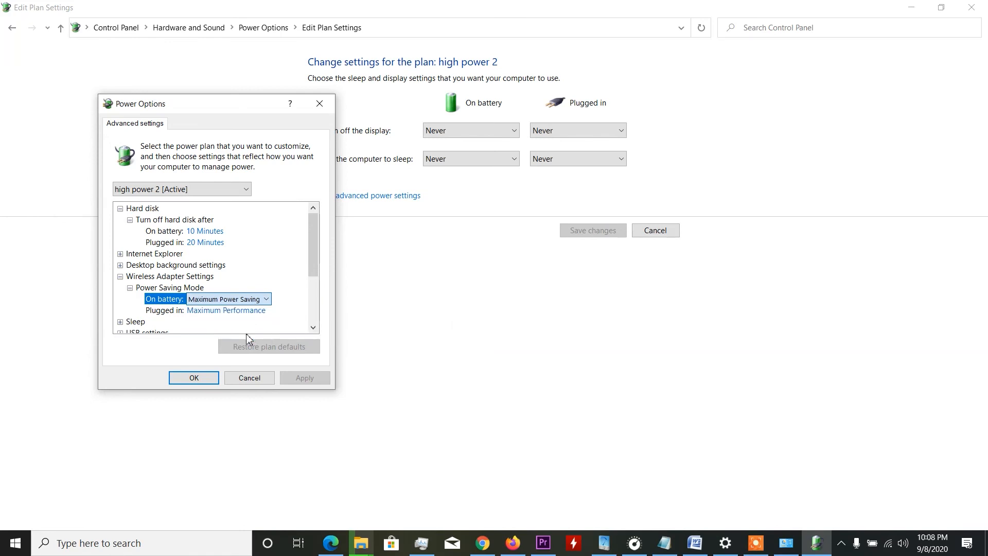
left_click(229, 299)
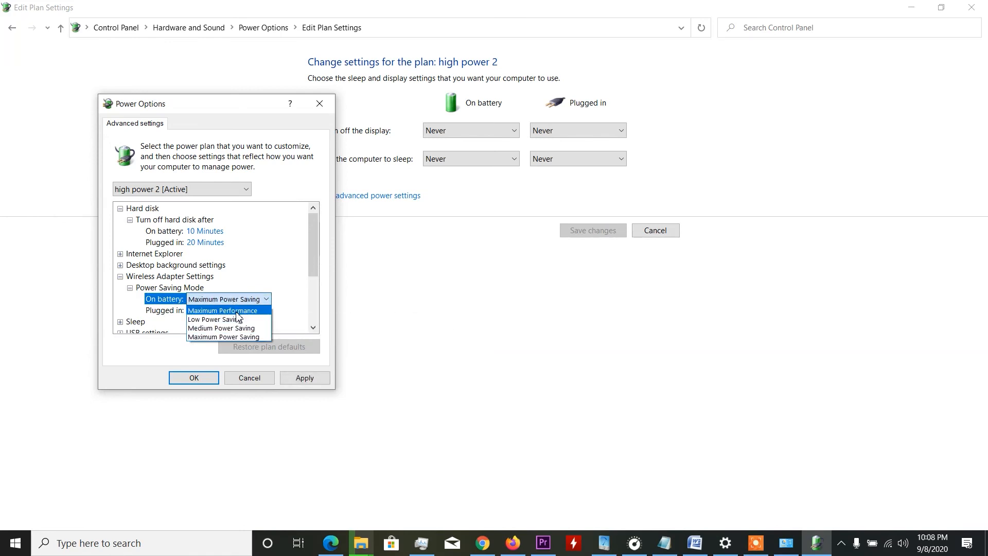
left_click(237, 314)
- Examine the desktop background slide show and Internet Explorer JavaScript timer frequency settings
left_click(120, 264)
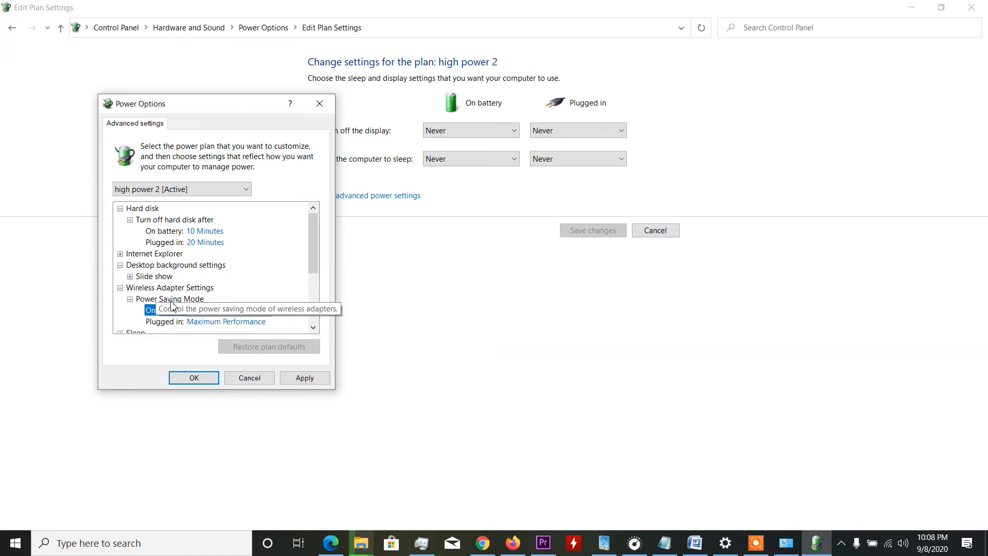
double_click(136, 277)
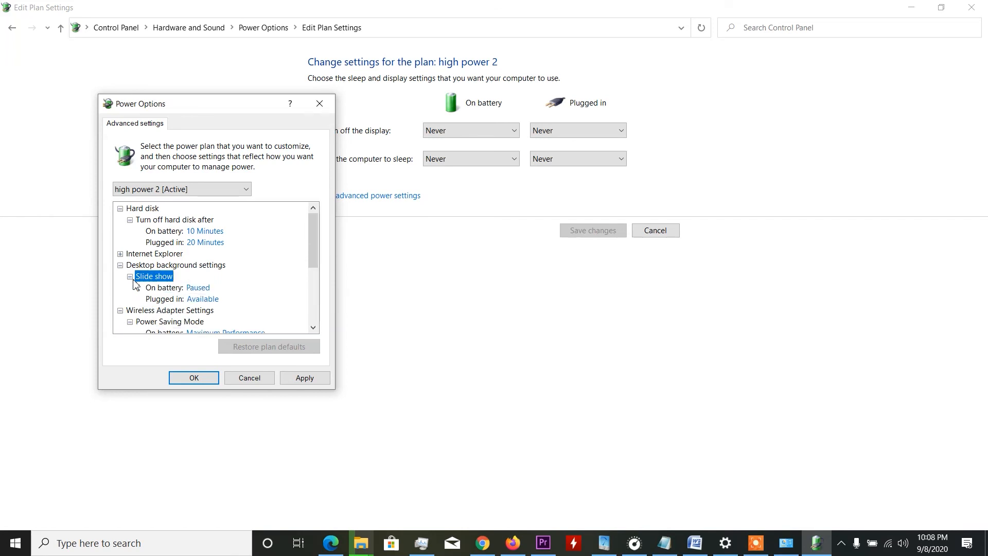
left_click(119, 253)
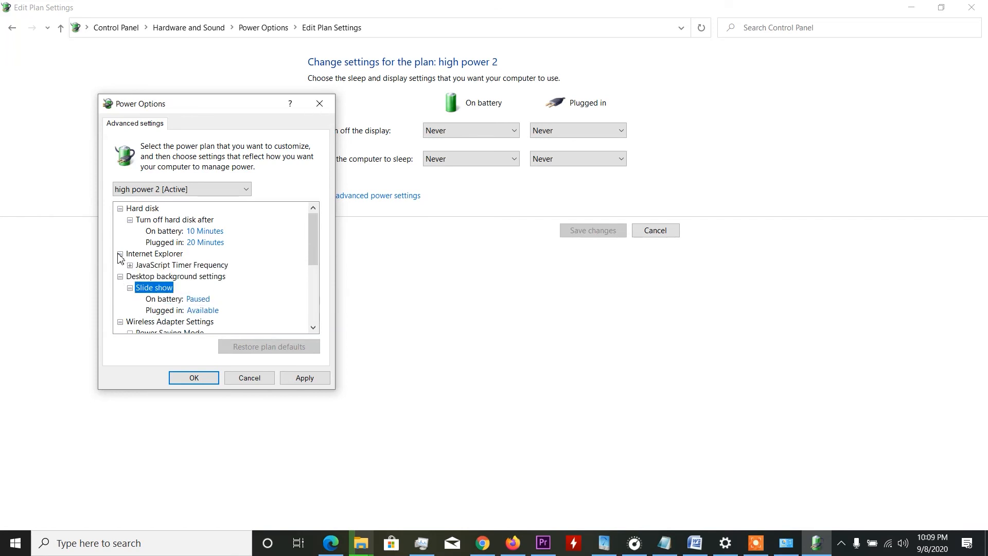
left_click(129, 265)
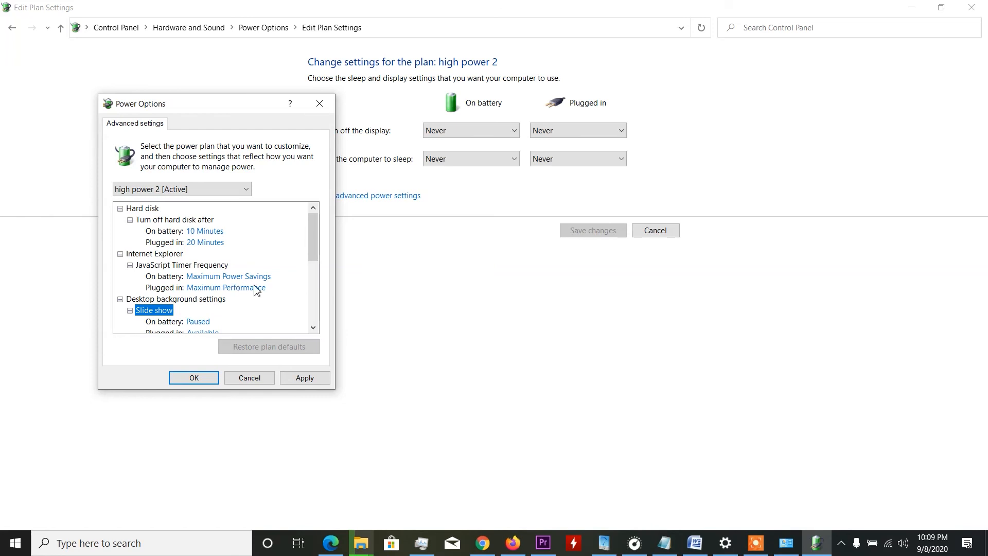
- Review the plan's sleep settings for sleep after, hybrid sleep, hibernate after and wake timers
scroll(312, 262, "down", 2)
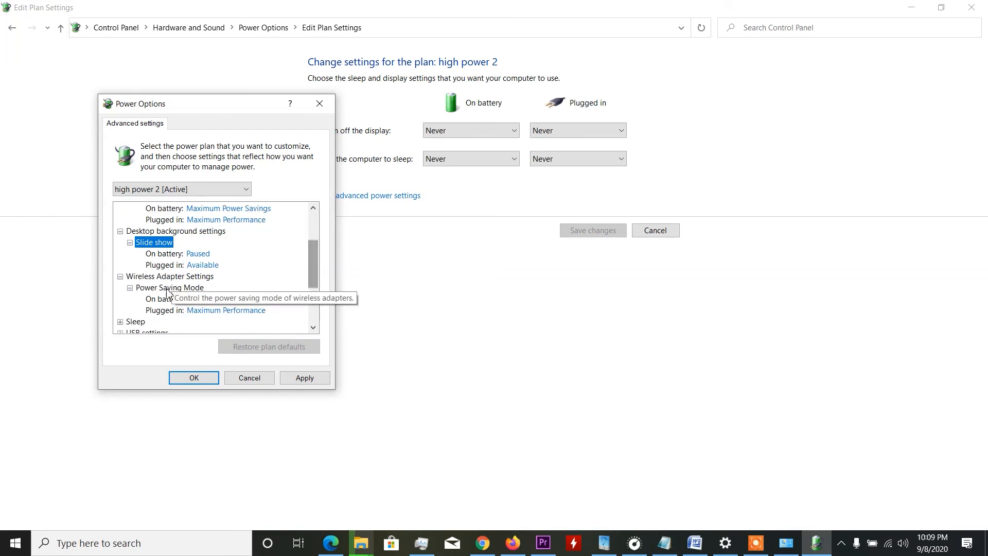
left_click_drag(309, 268, 311, 279)
left_click(120, 277)
left_click(130, 288)
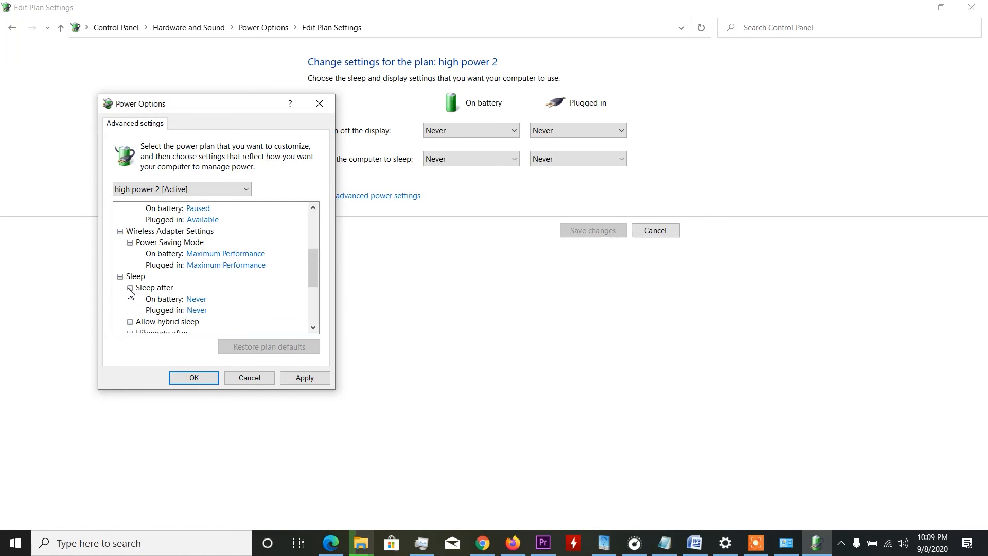
scroll(311, 268, "down", 2)
left_click(130, 254)
left_click(130, 288)
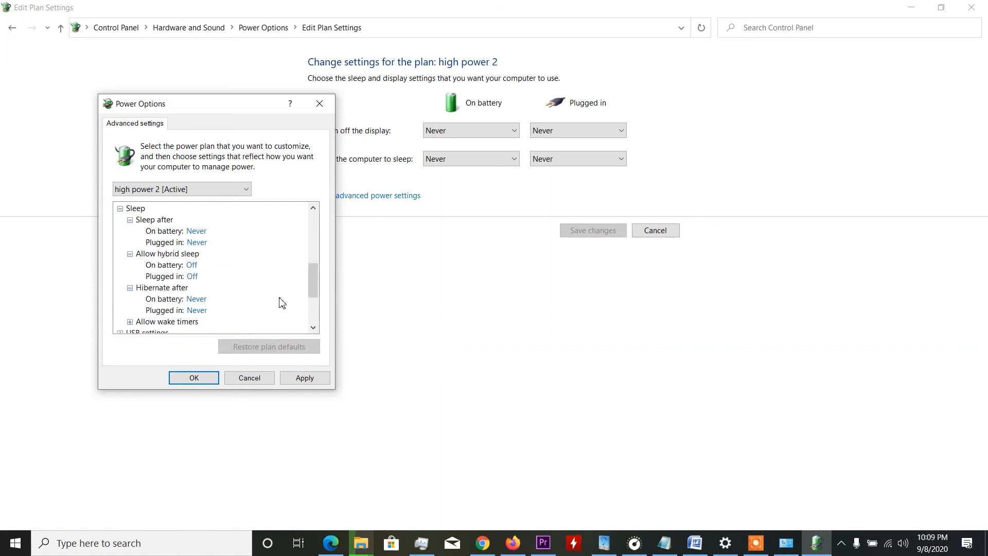
left_click_drag(313, 289, 313, 306)
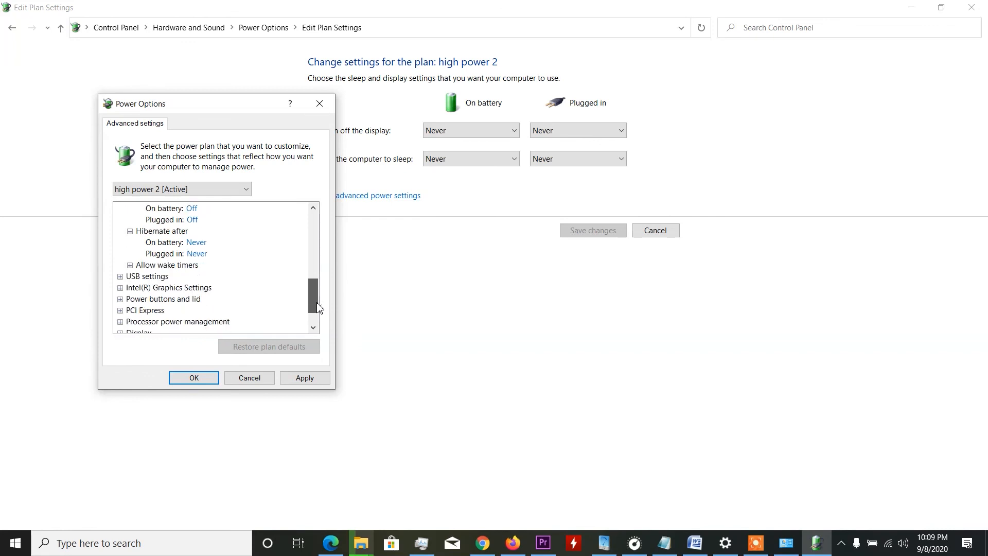
left_click(146, 267)
left_click(133, 276)
left_click(131, 268)
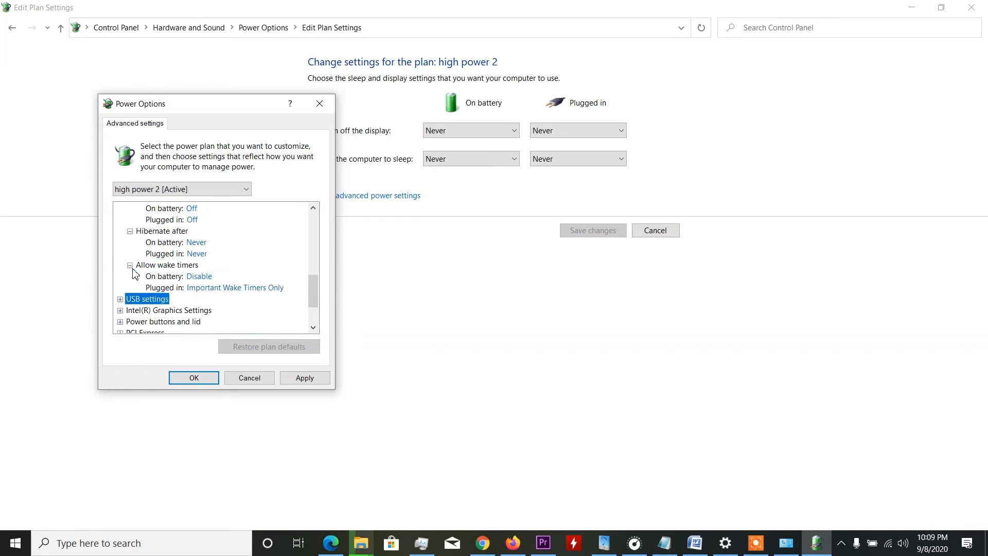
scroll(315, 291, "down", 1)
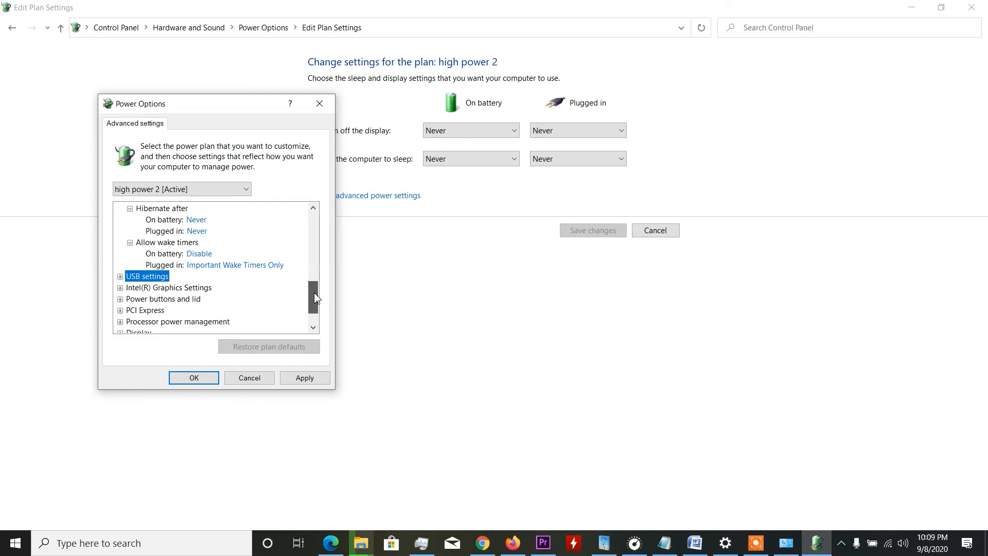
- Check the USB selective suspend setting for battery and plugged-in use
left_click(120, 265)
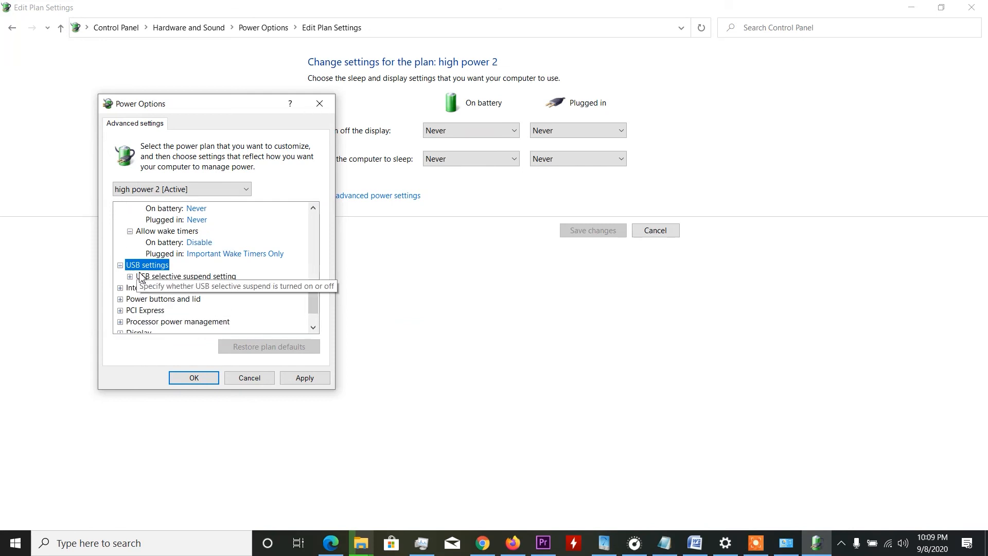
left_click(140, 277)
double_click(141, 277)
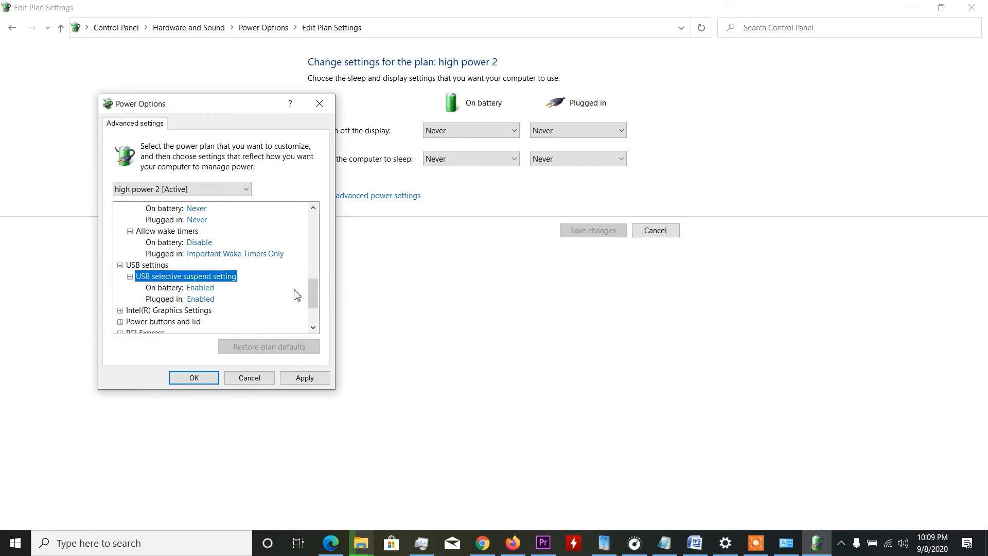
- Set the Intel(R) Graphics Power Plan to Maximum Performance both on battery and plugged in
scroll(315, 291, "down", 2)
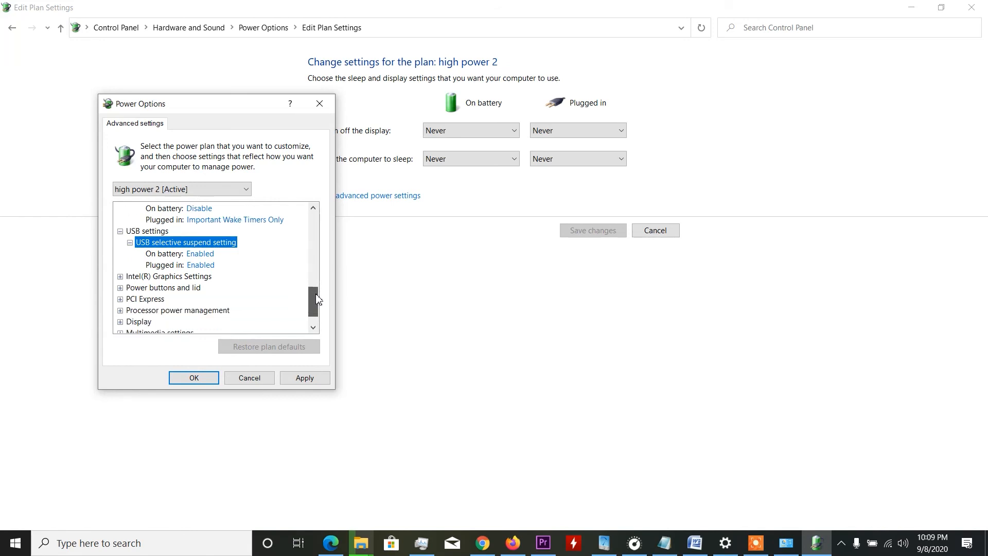
left_click(127, 255)
double_click(125, 258)
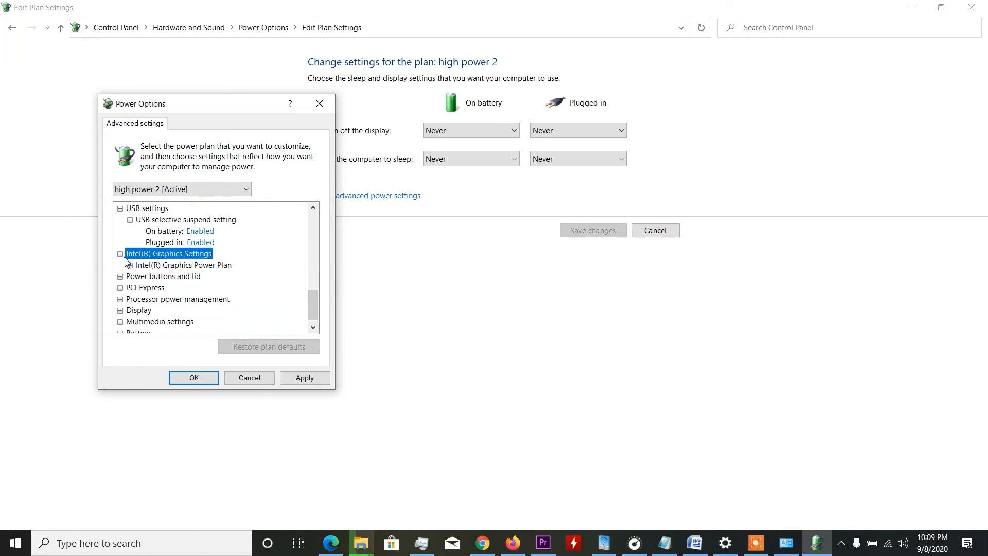
left_click(129, 265)
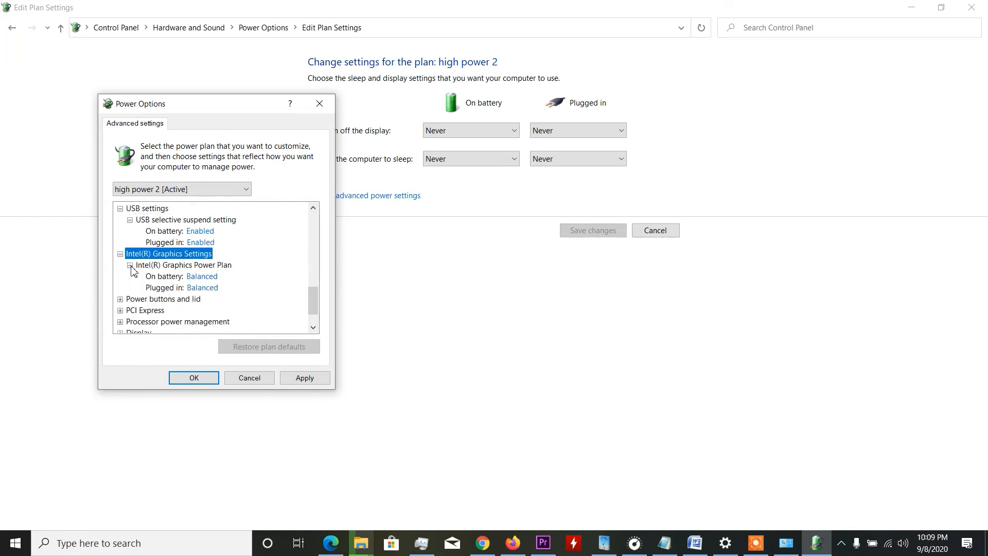
left_click(196, 277)
left_click(212, 277)
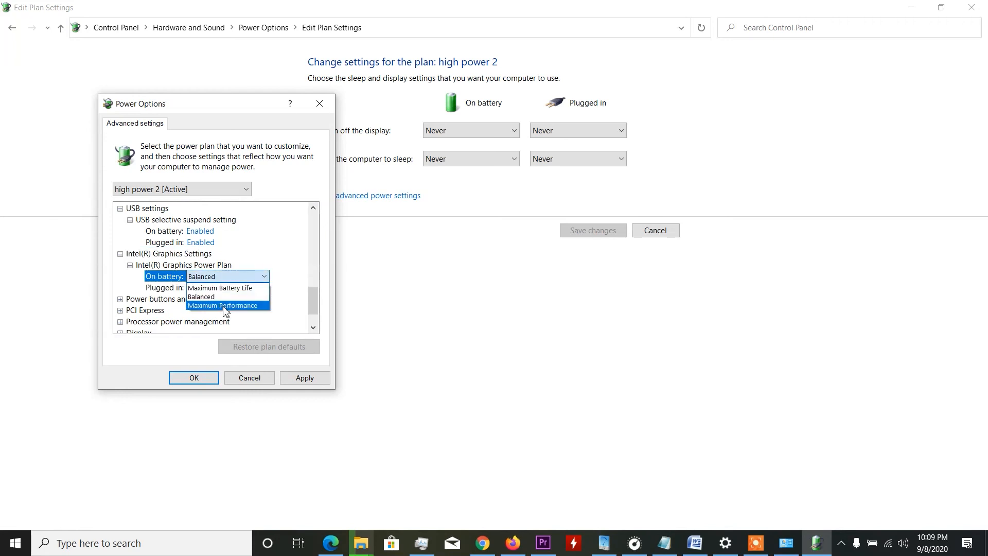
left_click(225, 305)
left_click(216, 287)
left_click(226, 287)
left_click(222, 316)
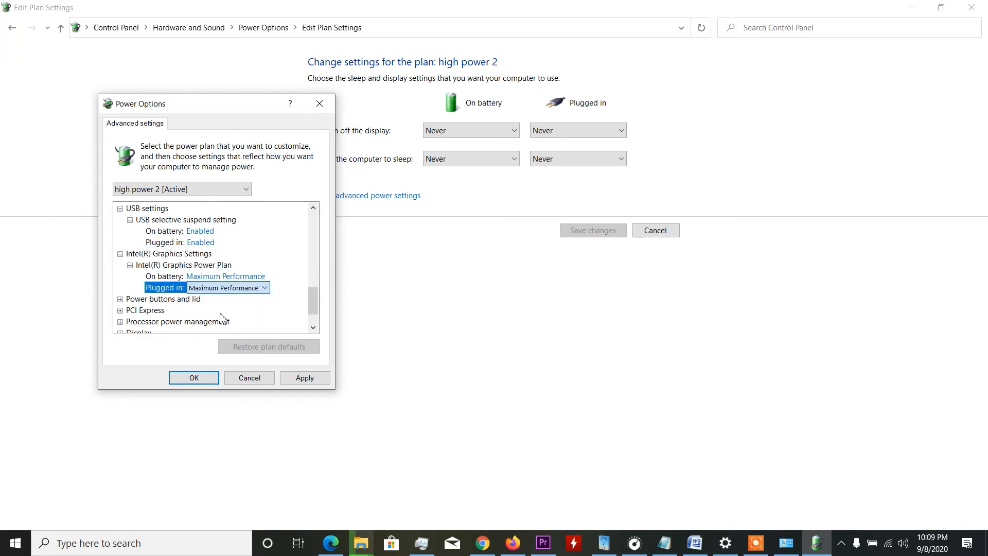
- Review the lid close, power button and sleep button actions for battery and plugged-in use
left_click(120, 299)
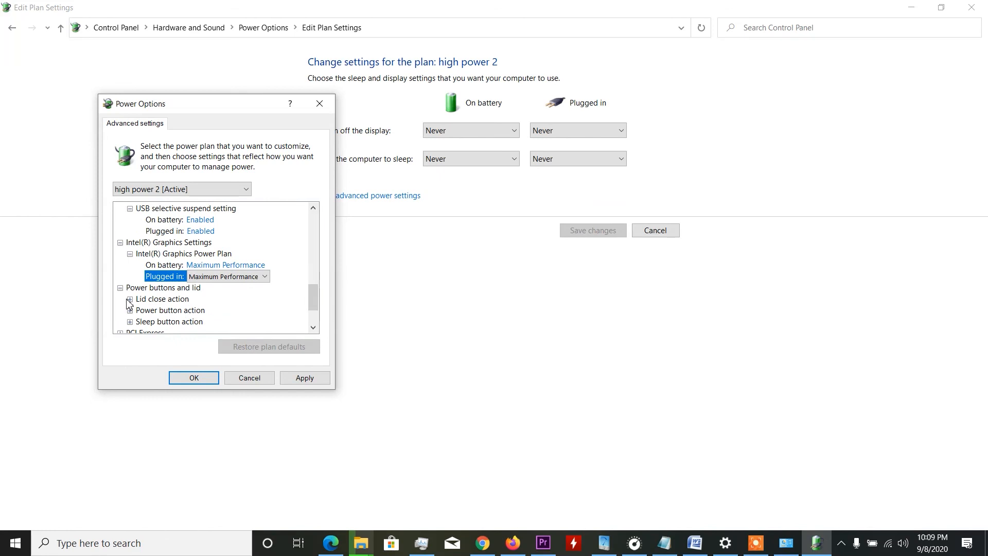
left_click(135, 299)
left_click(129, 299)
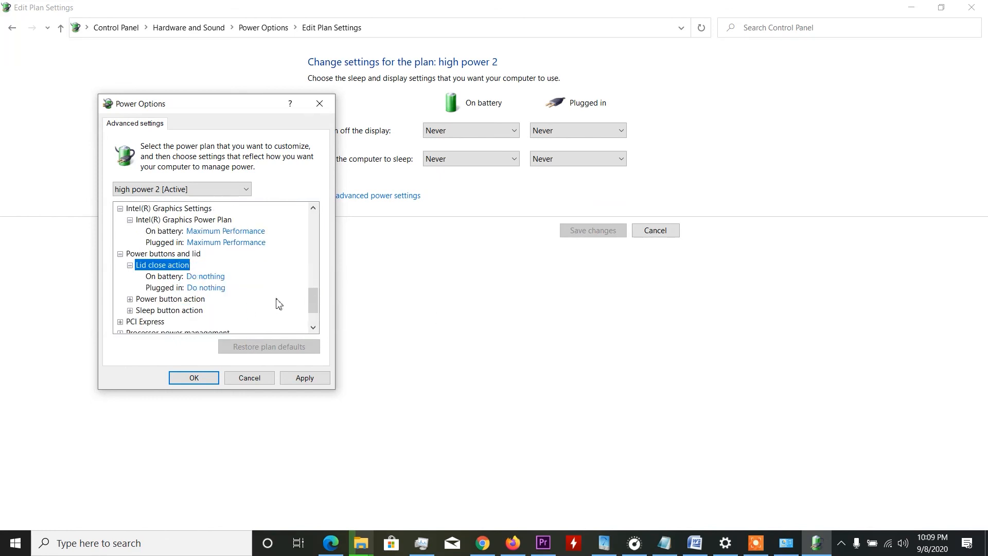
left_click(130, 300)
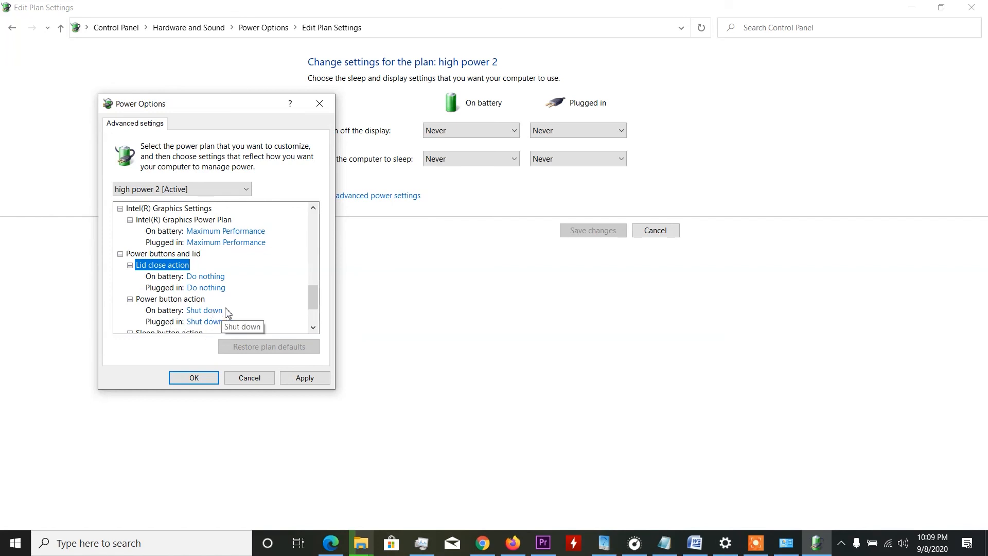
scroll(319, 297, "down", 1)
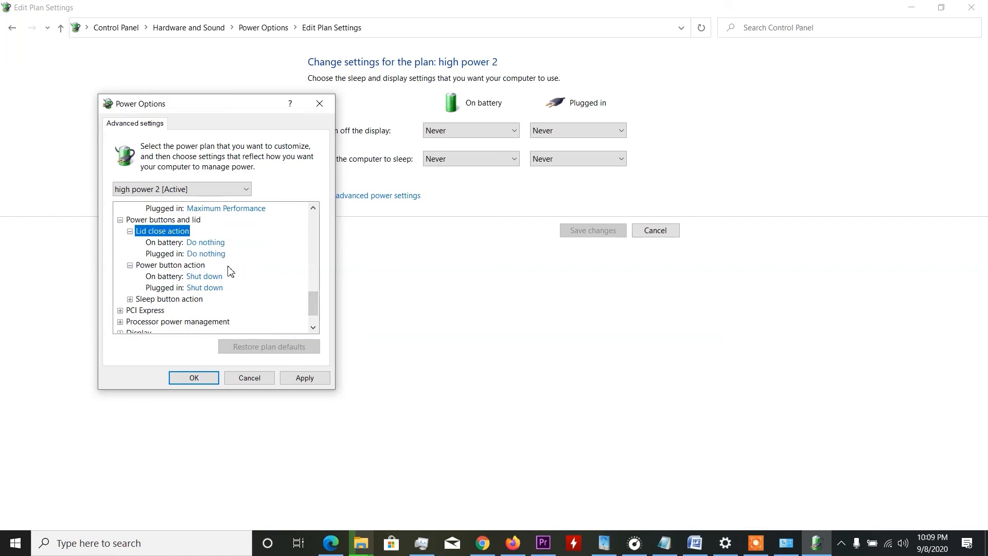
left_click(129, 299)
scroll(258, 302, "down", 1)
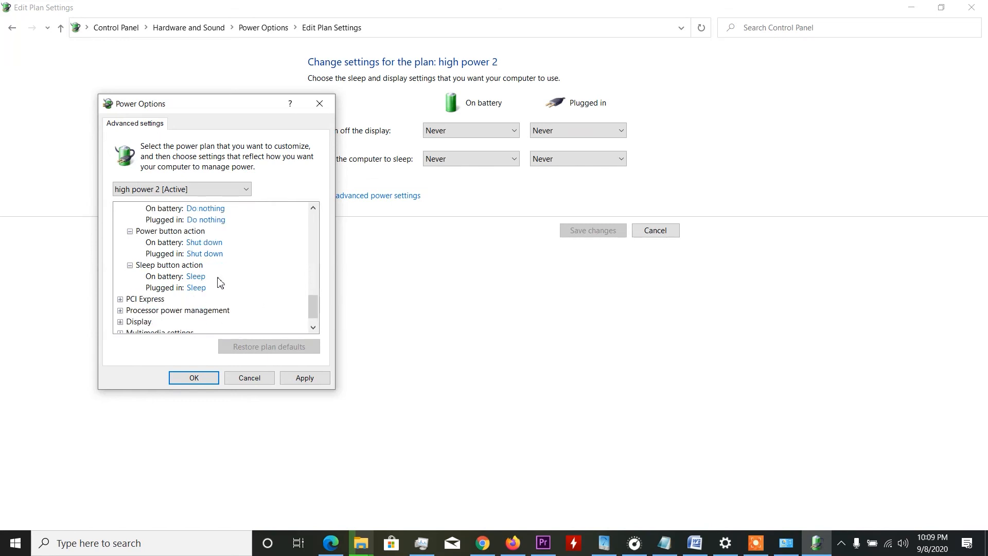
- Set PCI Express Link State Power Management to Off both on battery and plugged in
scroll(257, 291, "down", 1)
left_click(120, 277)
left_click(129, 288)
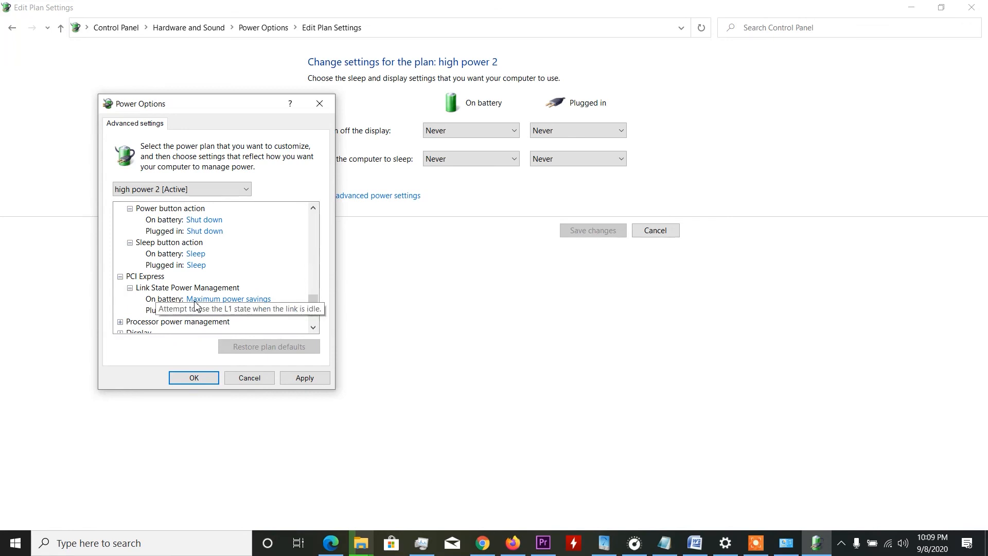
left_click(267, 300)
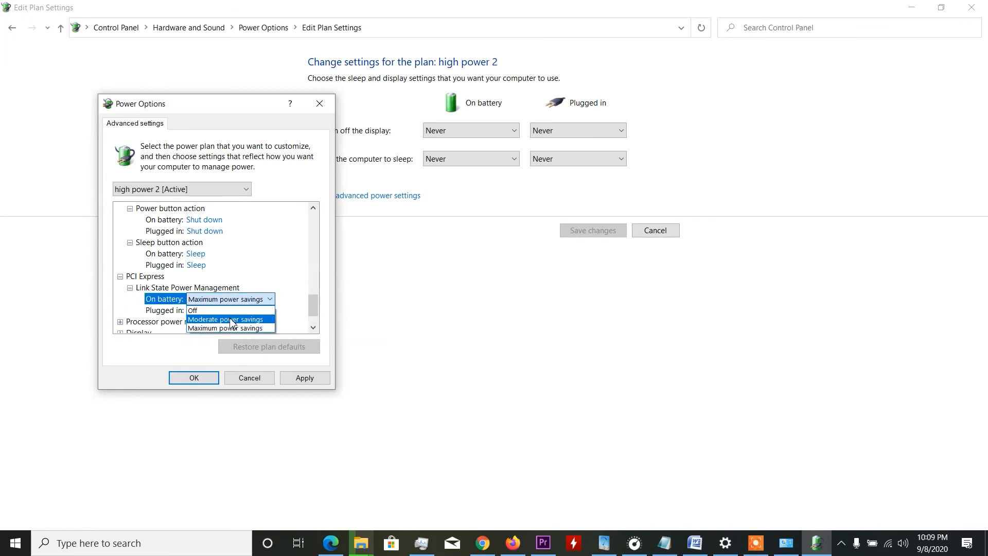
left_click(205, 311)
left_click(211, 311)
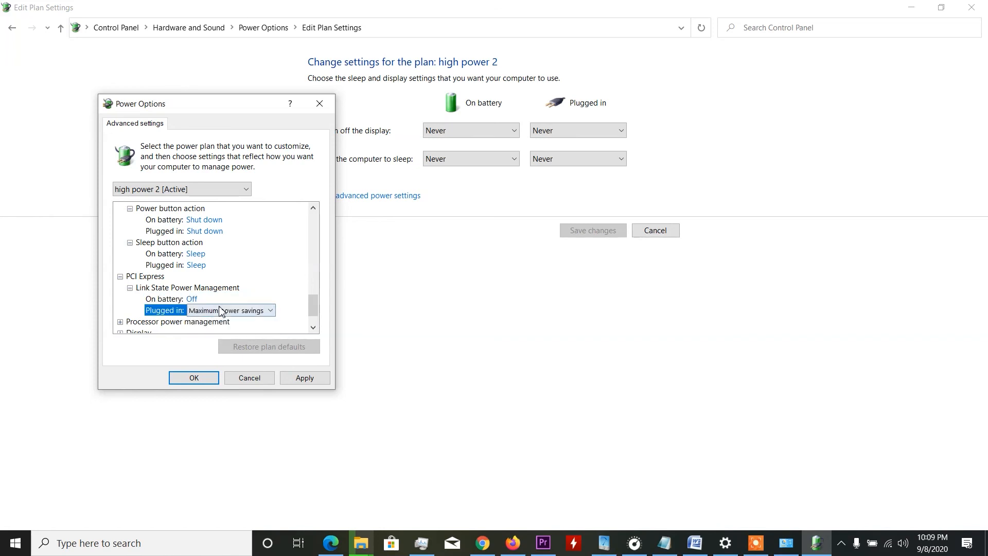
left_click(227, 311)
left_click(227, 321)
scroll(291, 307, "down", 1)
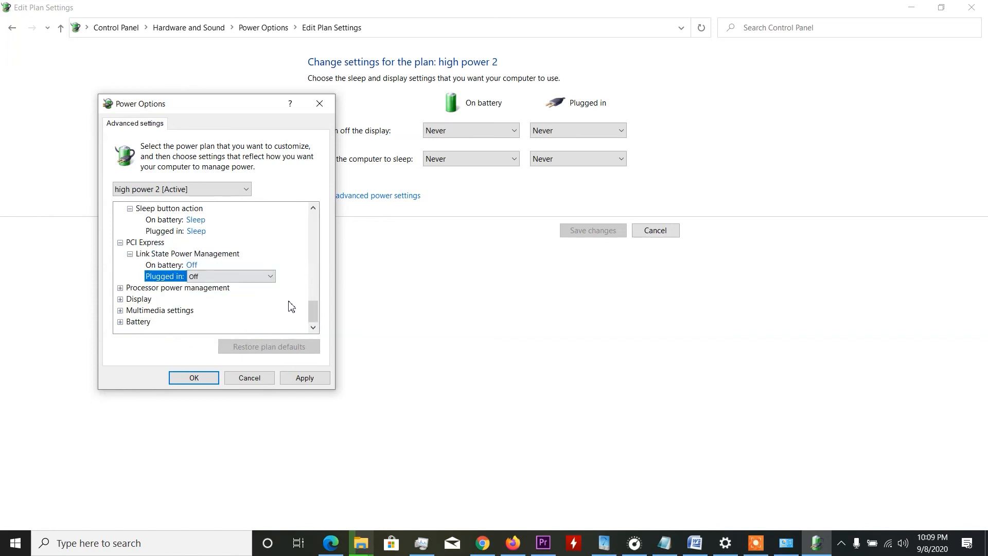
- Set the minimum processor state to 100% both on battery and plugged in
left_click(120, 287)
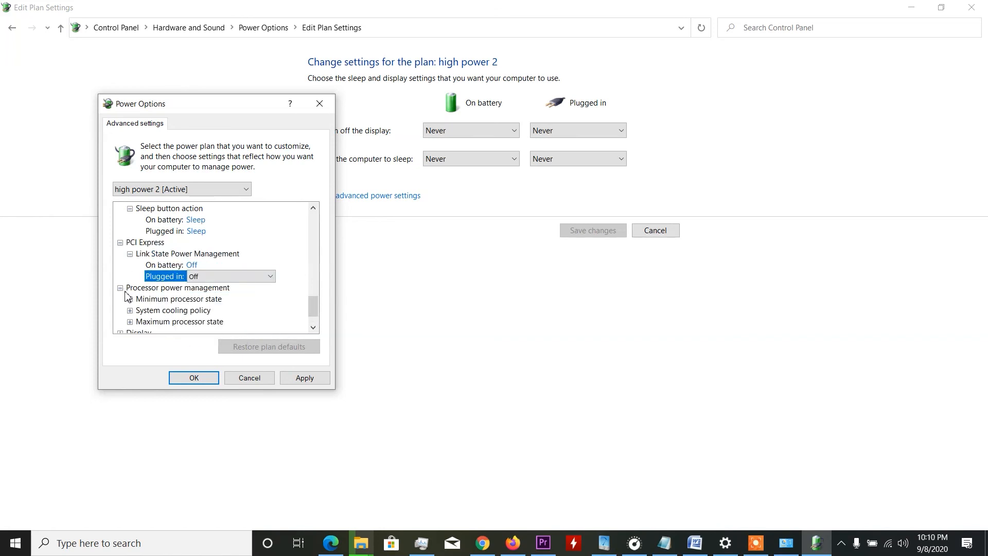
left_click(129, 298)
scroll(246, 316, "down", 1)
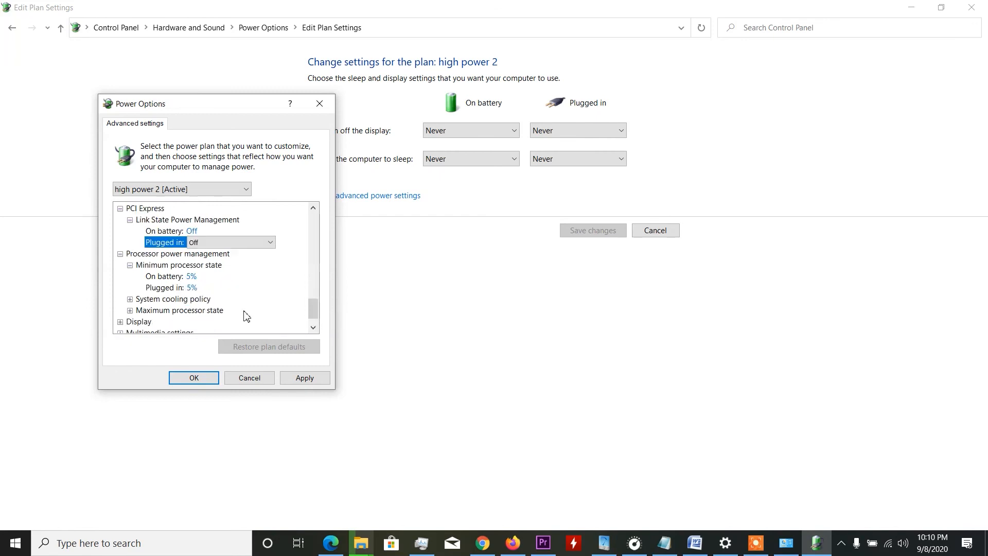
left_click(196, 279)
left_click_drag(214, 280, 196, 279)
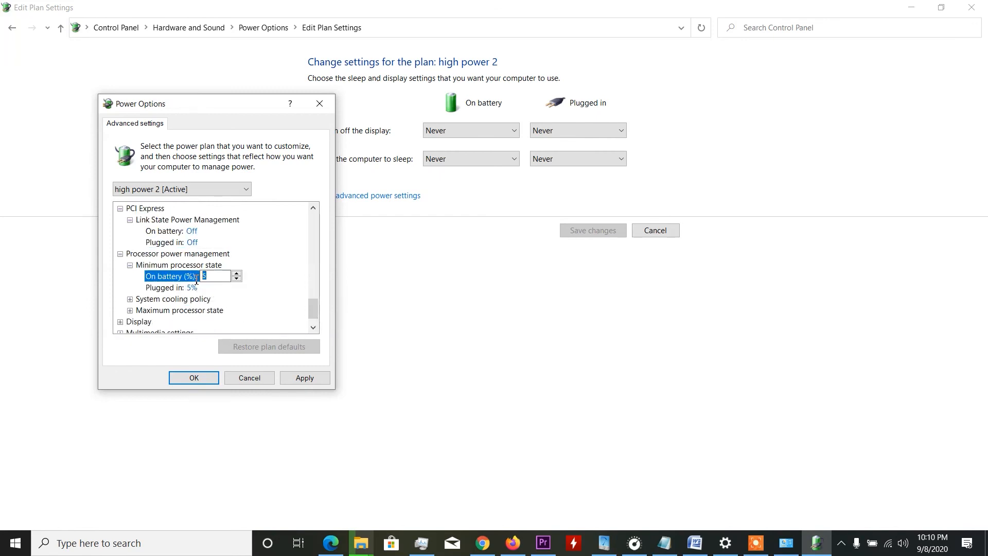
type("100")
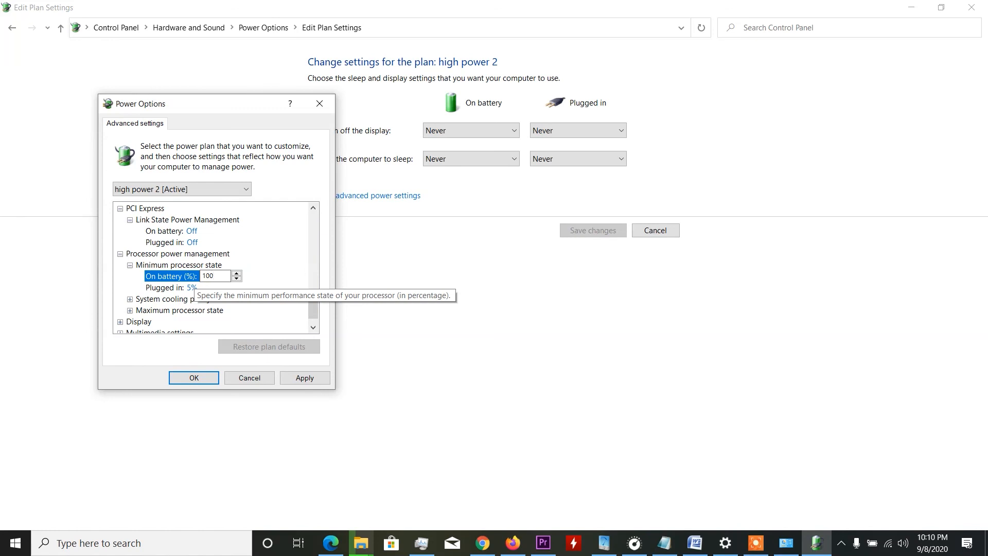
left_click(191, 287)
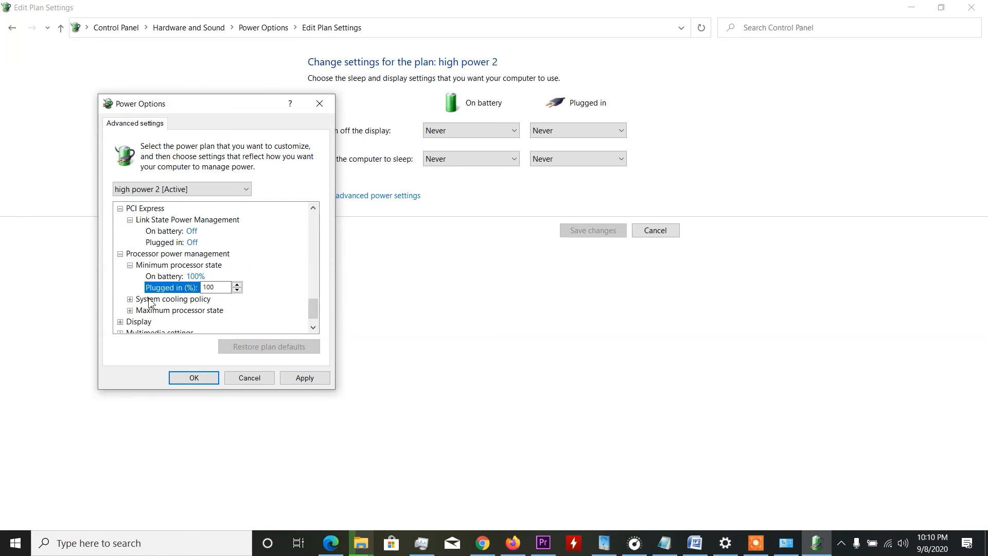
- Set the system cooling policy on battery to Active and check the maximum processor state for battery and plugged-in use
left_click(130, 298)
scroll(206, 285, "down", 1)
left_click(199, 281)
left_click(202, 278)
left_click(188, 294)
left_click(130, 299)
scroll(242, 316, "down", 1)
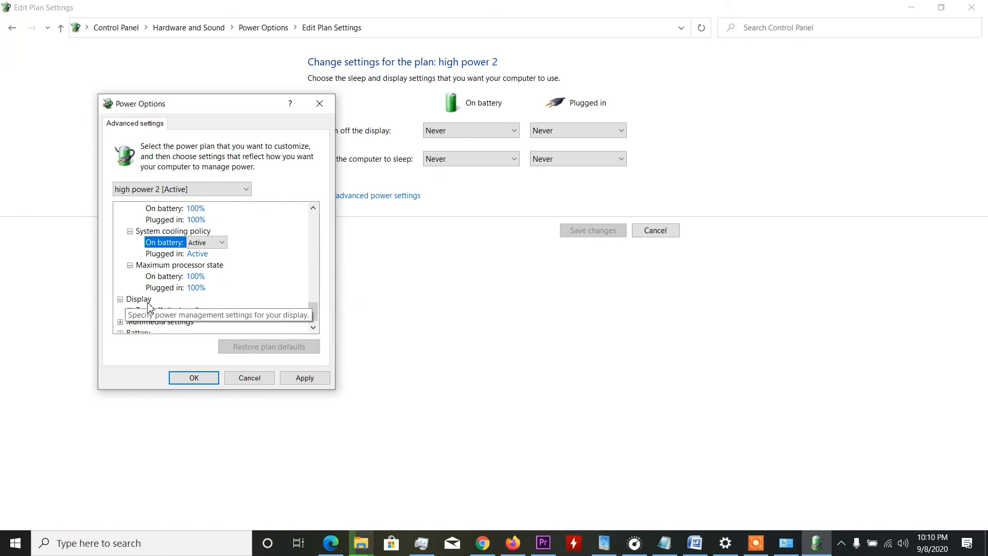
- Check the display turn-off delay for battery and plugged-in use
left_click(121, 299)
left_click(130, 310)
scroll(278, 310, "down", 1)
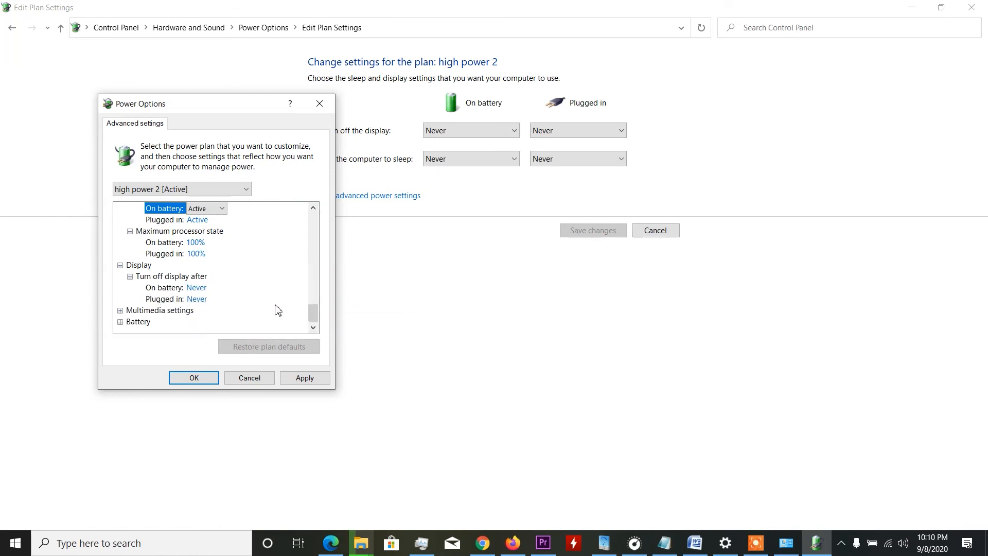
- Set the multimedia option When sharing media on battery to Prevent idling to sleep
left_click(120, 312)
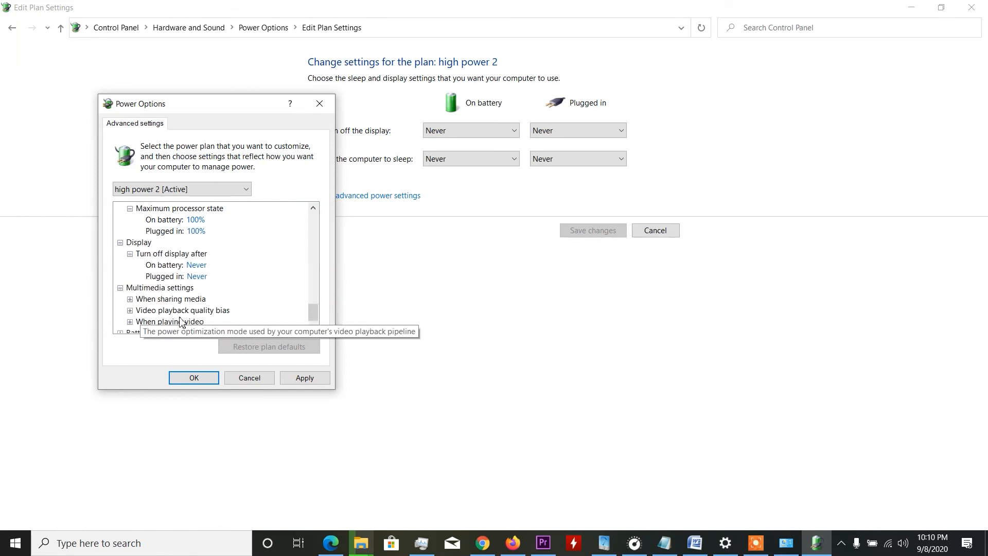
left_click(138, 301)
left_click(131, 300)
scroll(271, 307, "down", 1)
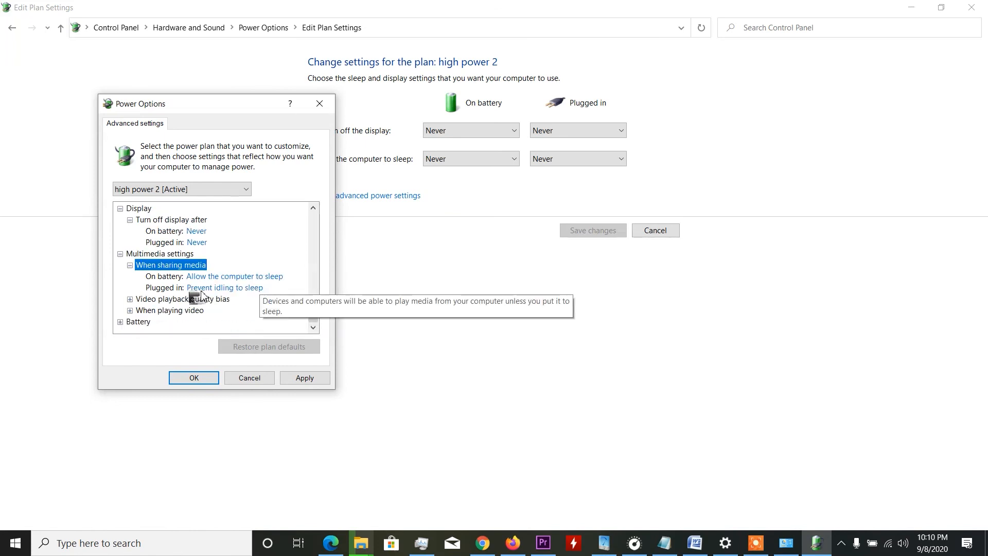
left_click(227, 276)
left_click(227, 278)
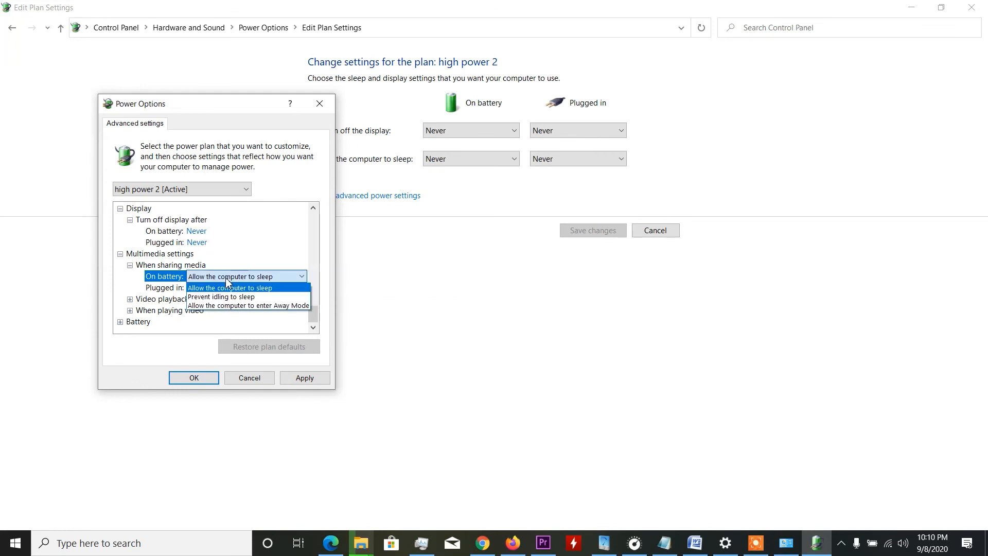
left_click(231, 297)
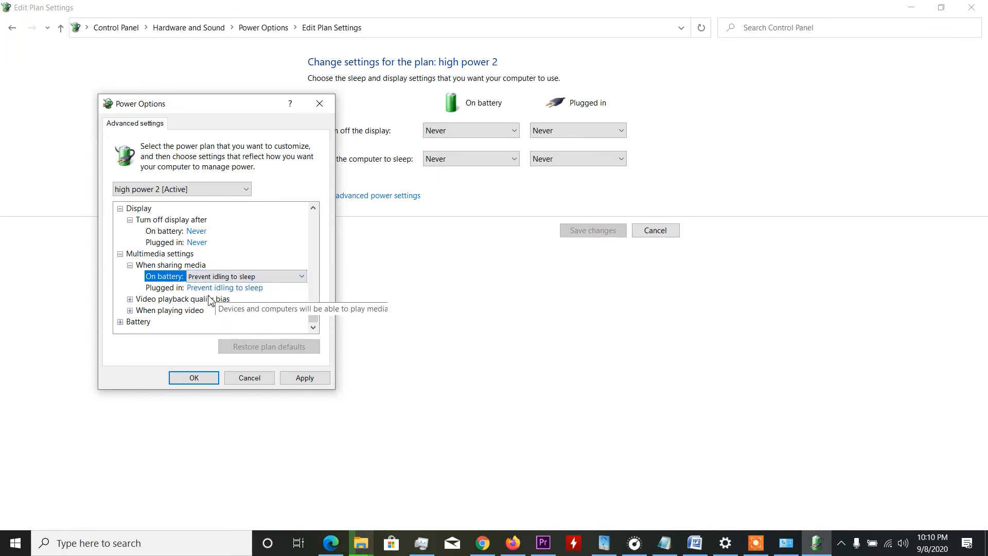
- Set the video playback quality bias on battery to Video playback performance bias
left_click(131, 299)
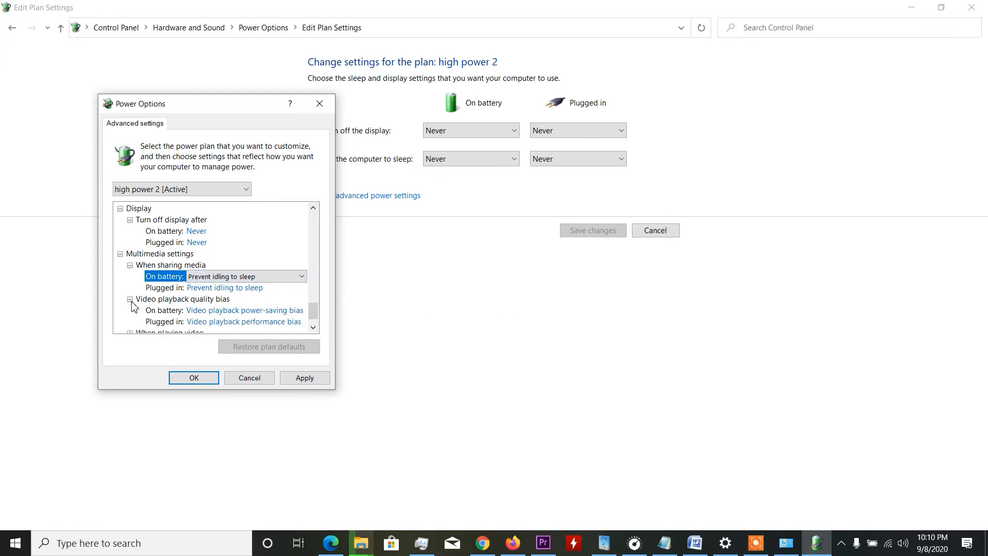
left_click(270, 311)
left_click(271, 311)
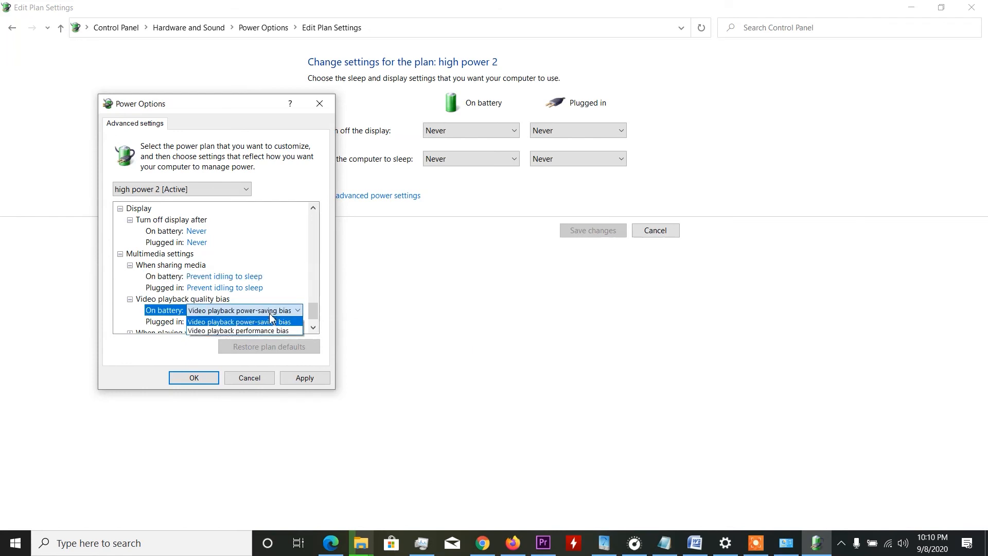
left_click(268, 332)
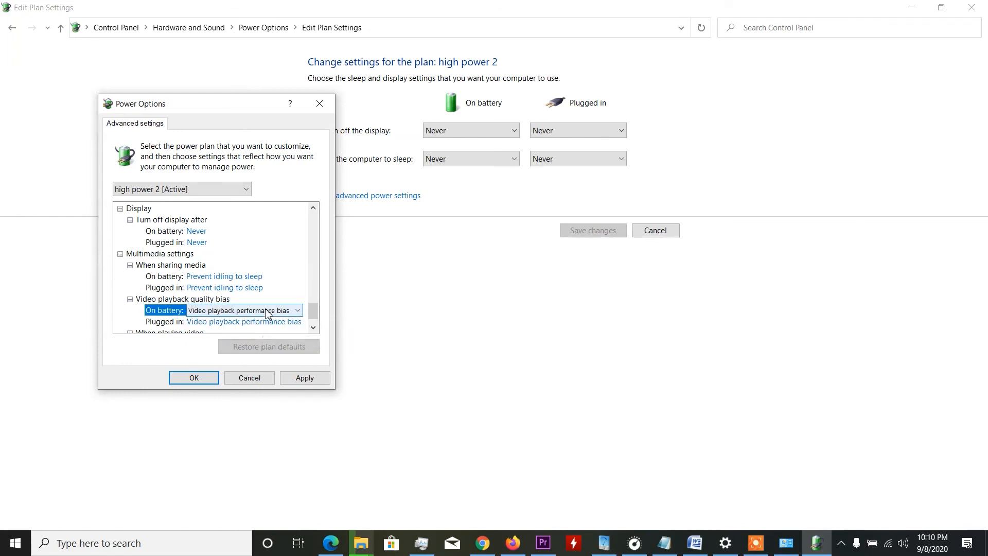
left_click(263, 315)
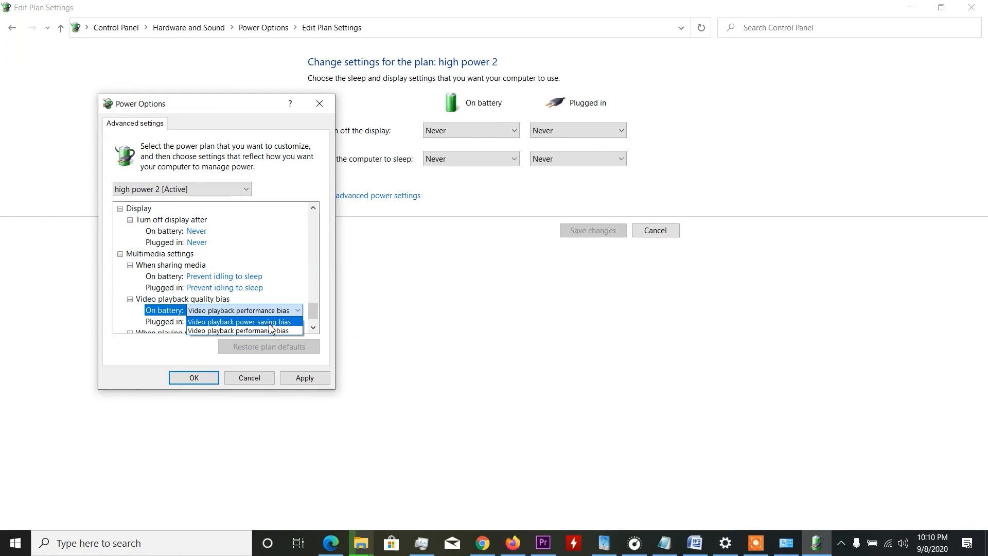
left_click(267, 332)
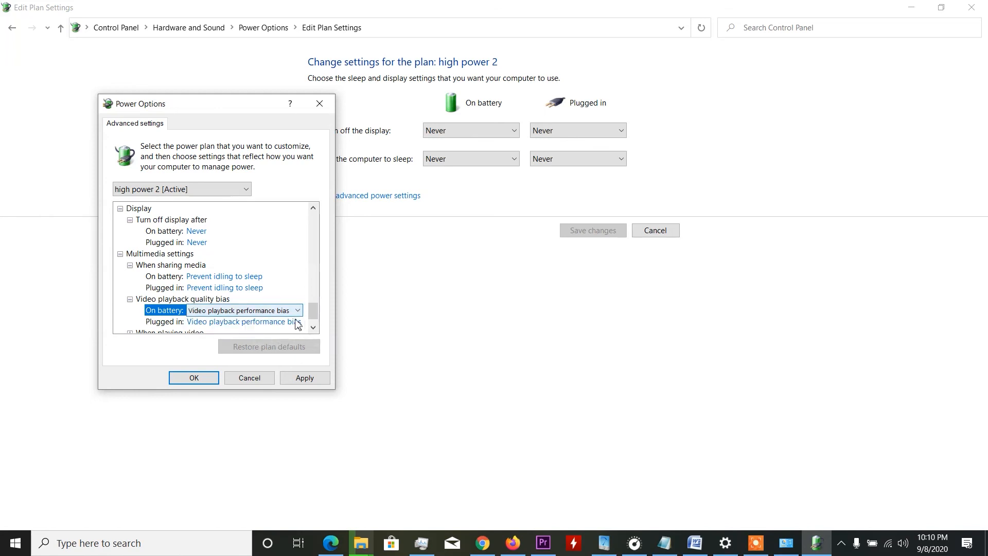
- Set When playing video on battery to Optimize video quality and check the plugged-in options
scroll(310, 322, "down", 1)
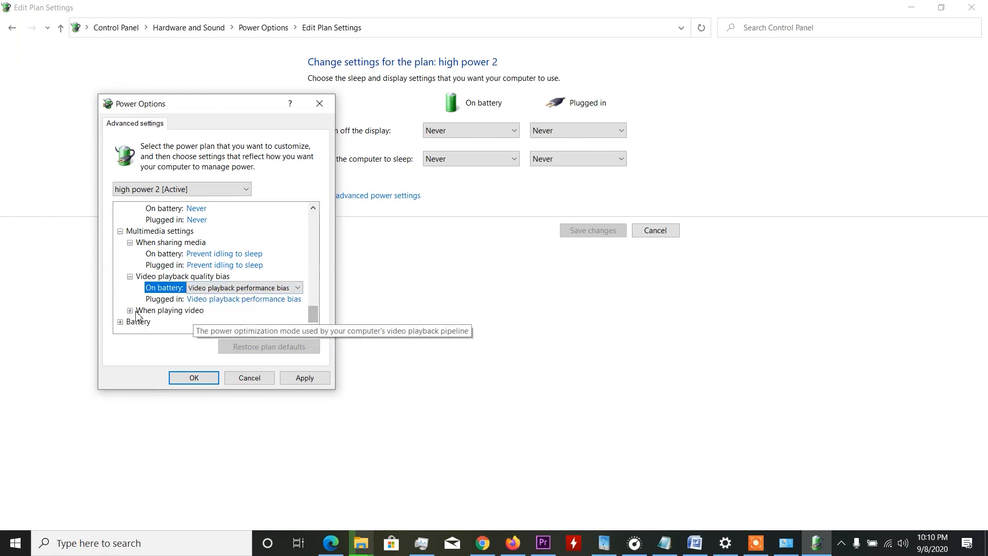
left_click(201, 310)
left_click(219, 311)
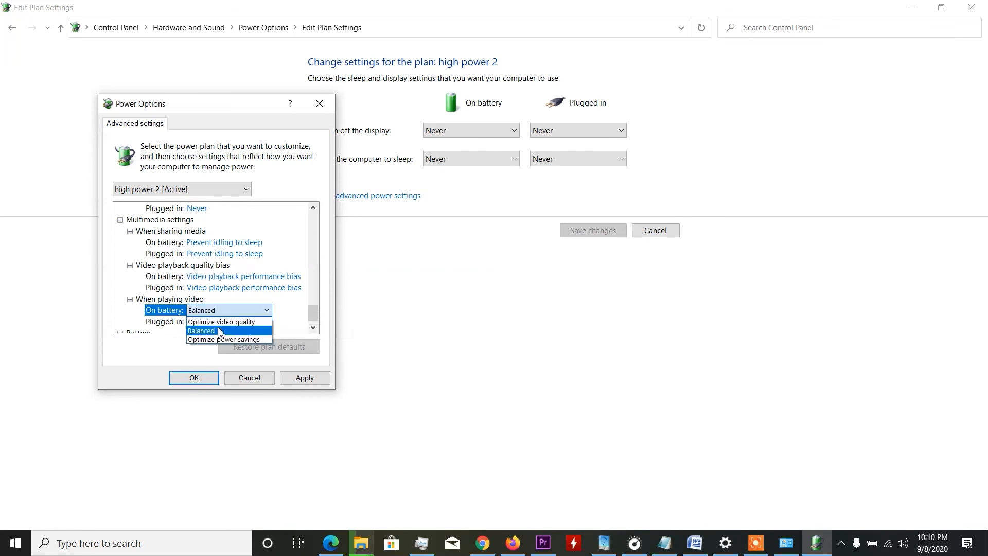
left_click(225, 323)
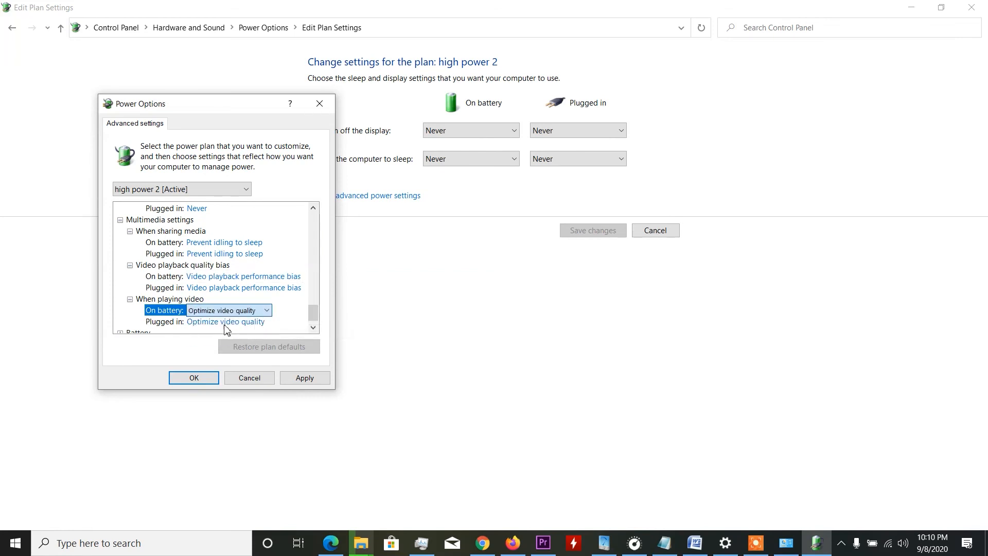
left_click(221, 322)
left_click(221, 321)
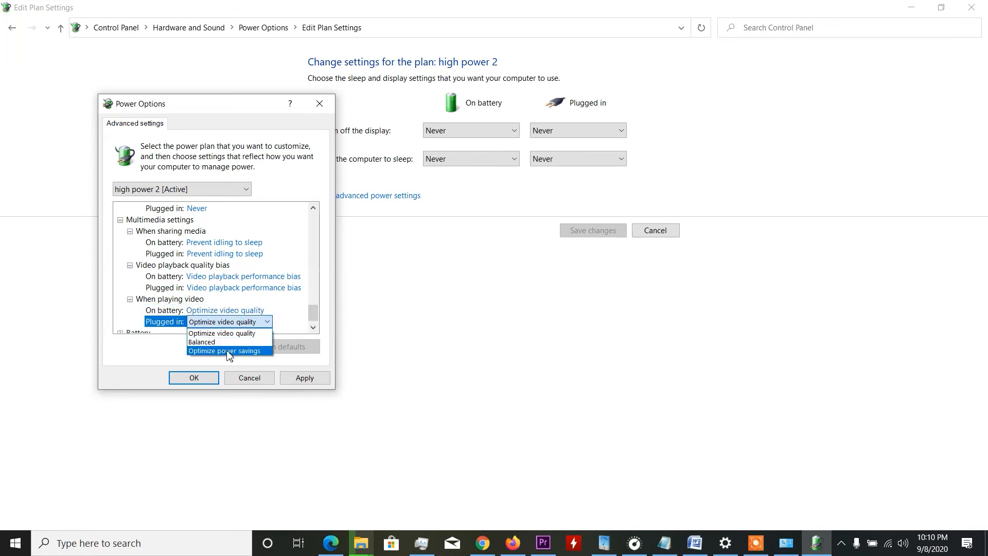
left_click(241, 322)
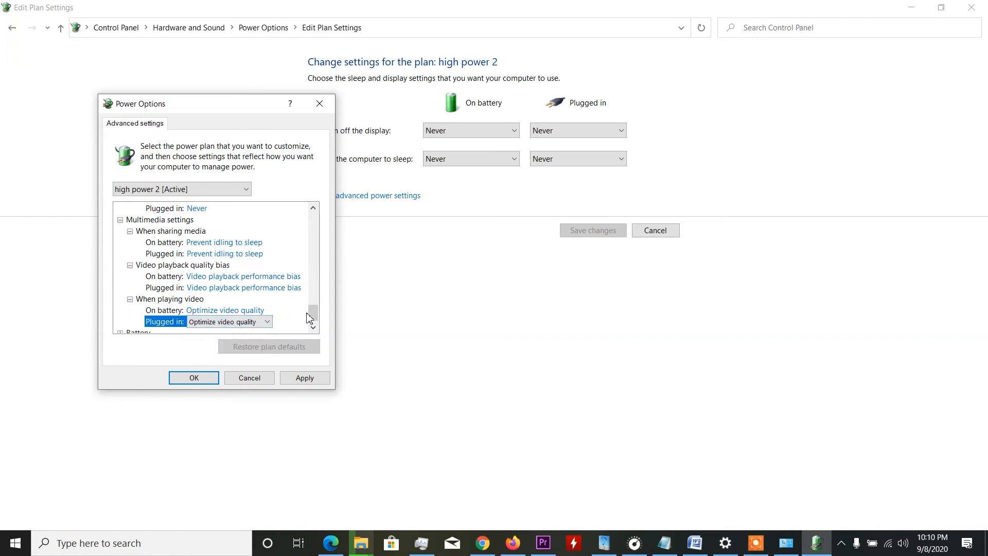
- Review the critical battery notification, critical battery action and low battery level for battery and plugged-in use
scroll(315, 318, "down", 1)
left_click(121, 323)
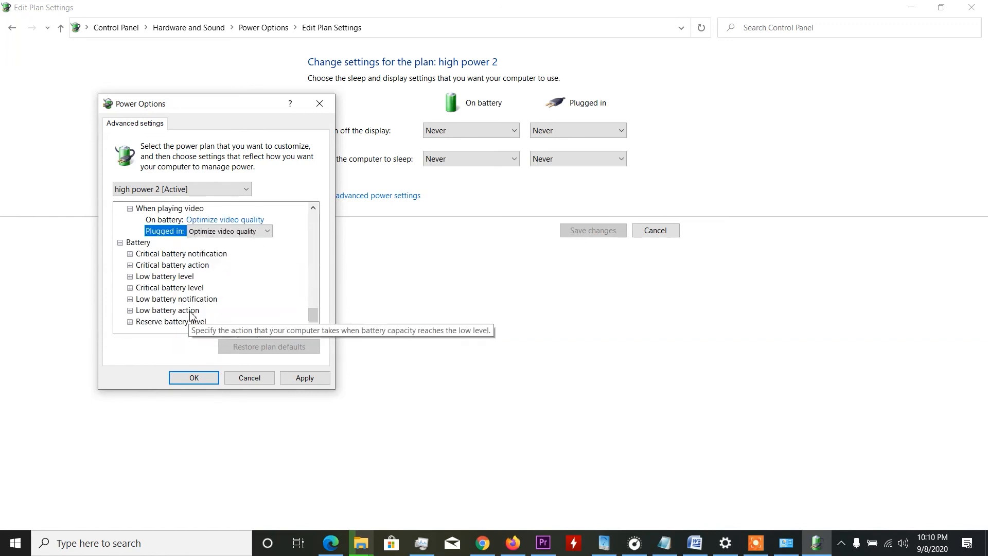
left_click(130, 254)
left_click(130, 287)
left_click(210, 300)
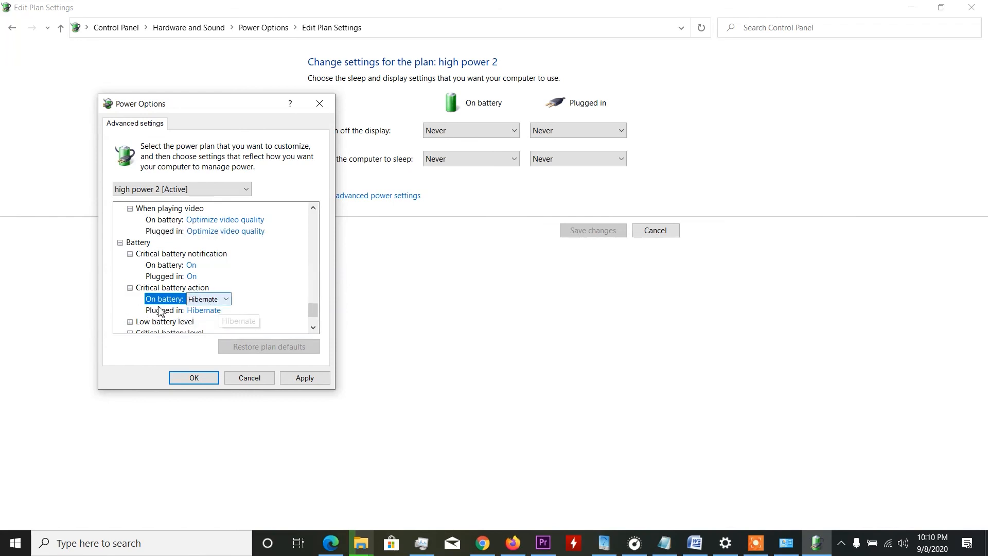
left_click(131, 322)
scroll(241, 315, "down", 2)
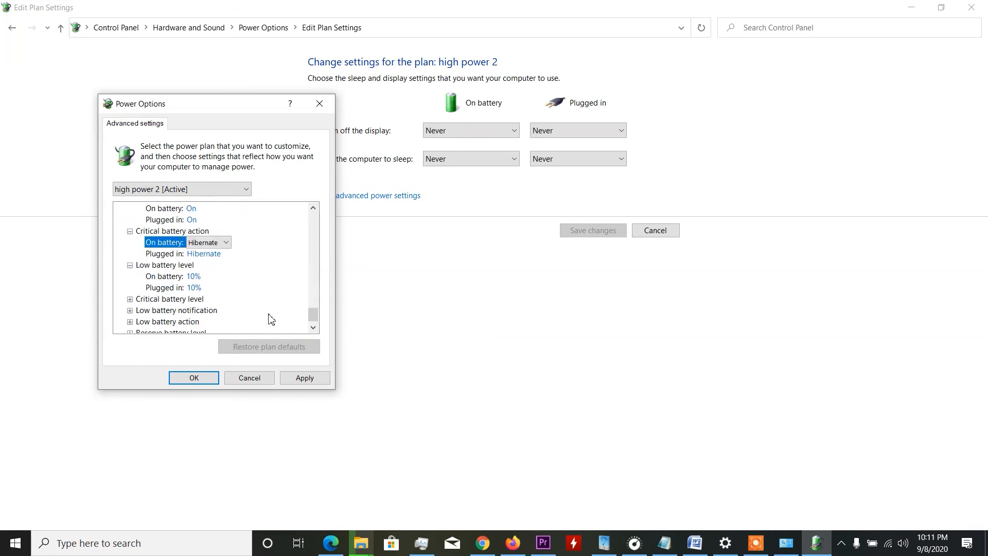
- Review the critical battery level, low battery notification, low battery action and reserve battery level settings
left_click(129, 288)
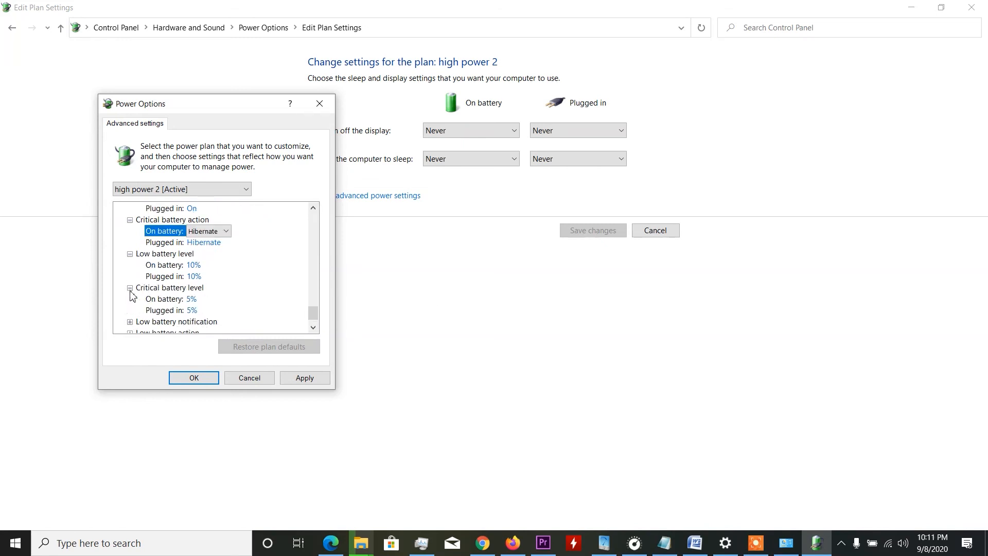
scroll(250, 313, "down", 1)
left_click(127, 303)
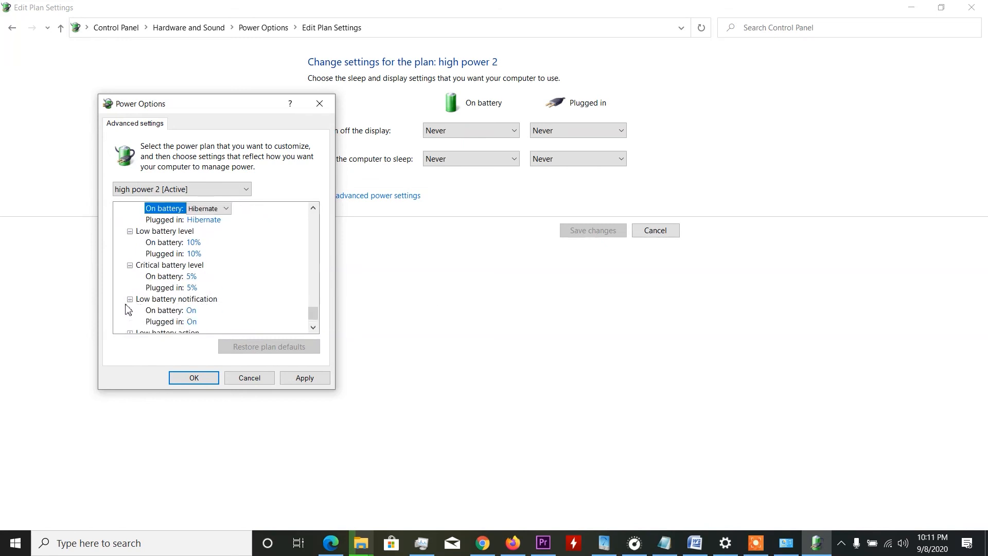
scroll(235, 315, "down", 1)
left_click(144, 321)
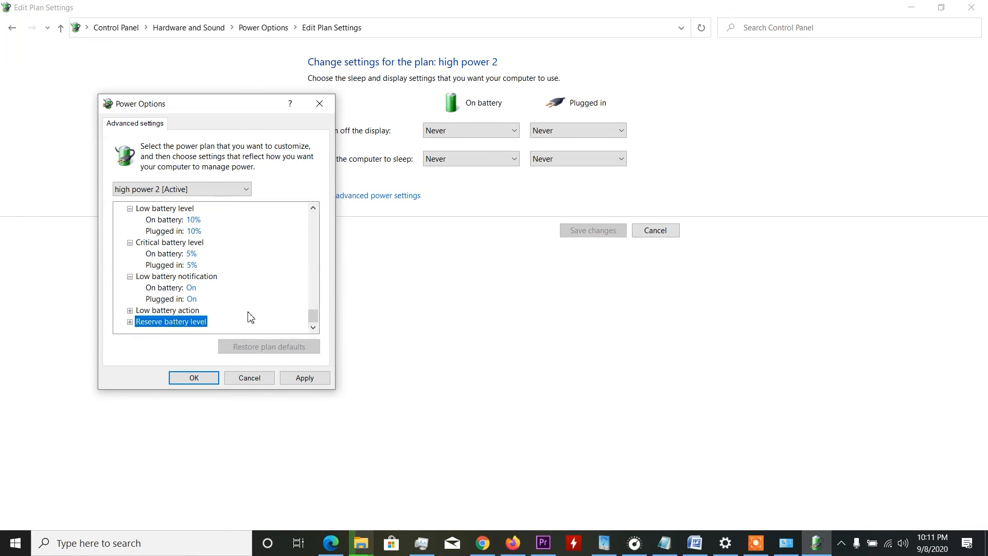
left_click(130, 310)
scroll(276, 307, "down", 1)
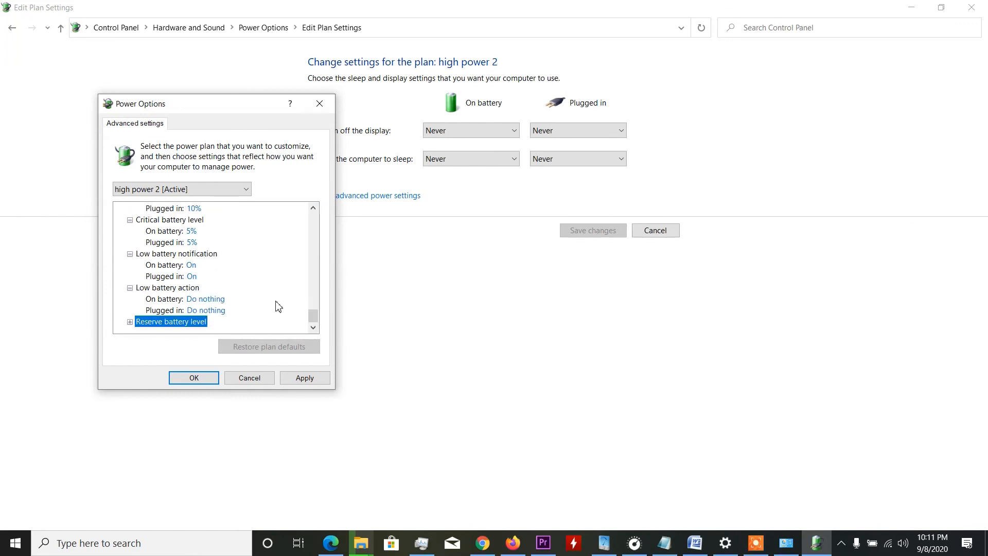
left_click(129, 322)
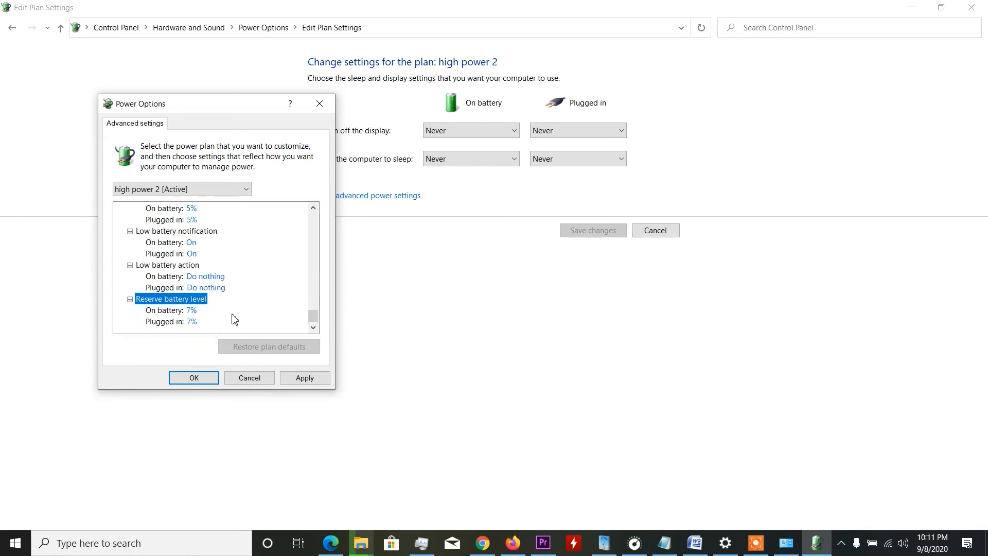
- Leave the advanced settings, show the additional plans in the power plan list and close Power Options
left_click(232, 379)
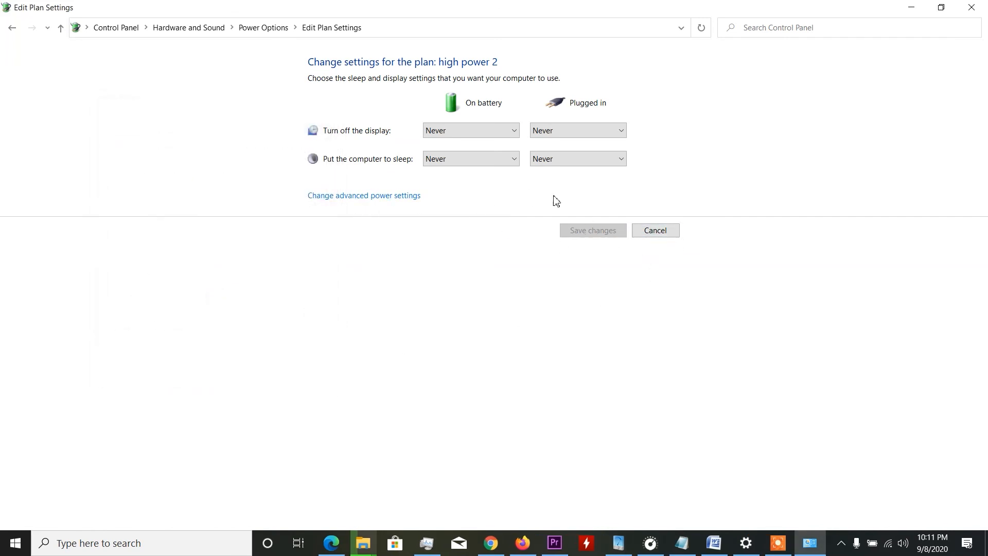
left_click(13, 28)
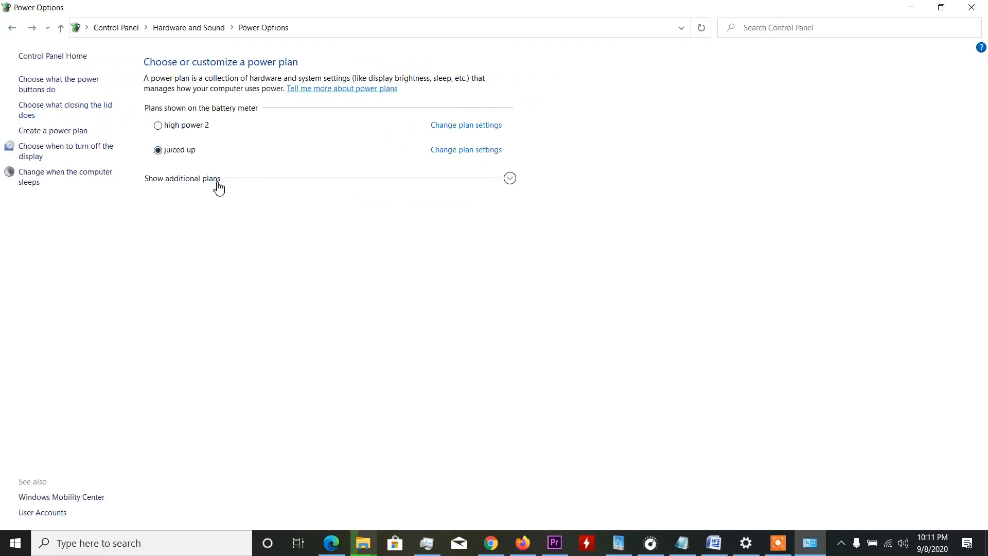
left_click(508, 178)
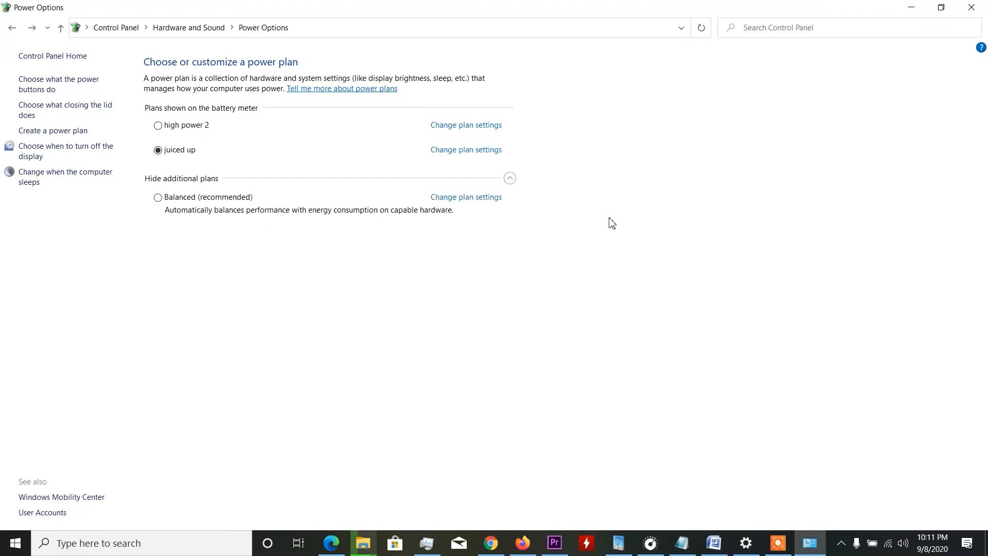
left_click(971, 8)
left_click(777, 542)
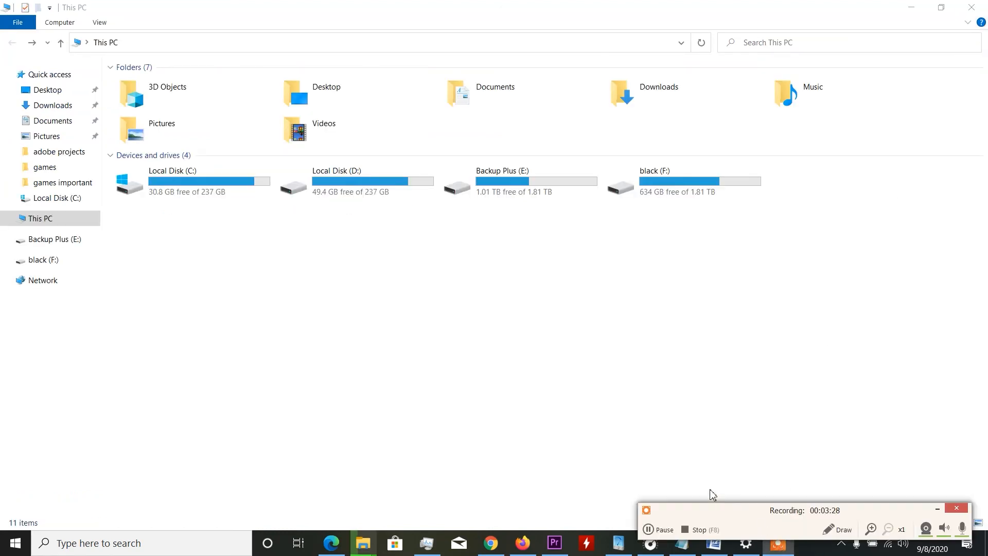
left_click(696, 530)
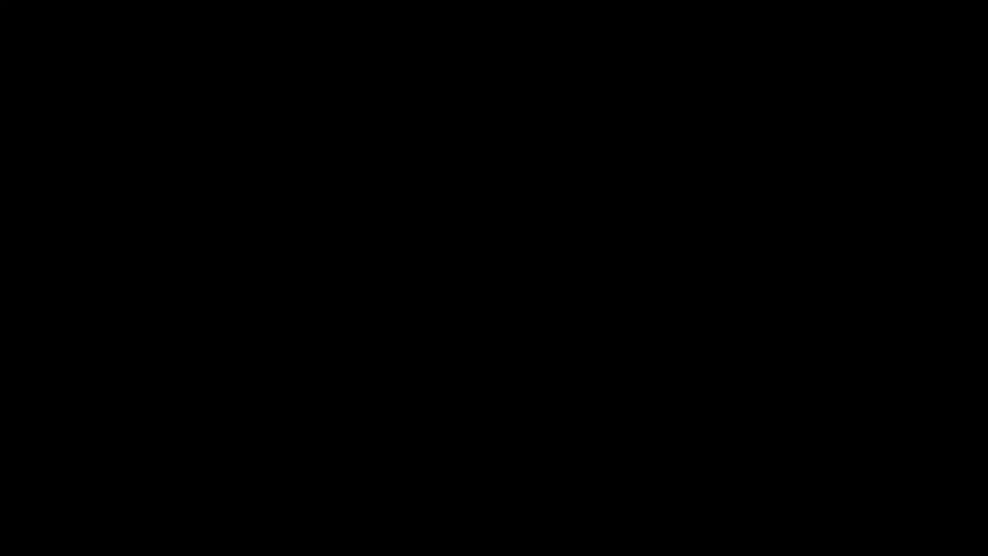